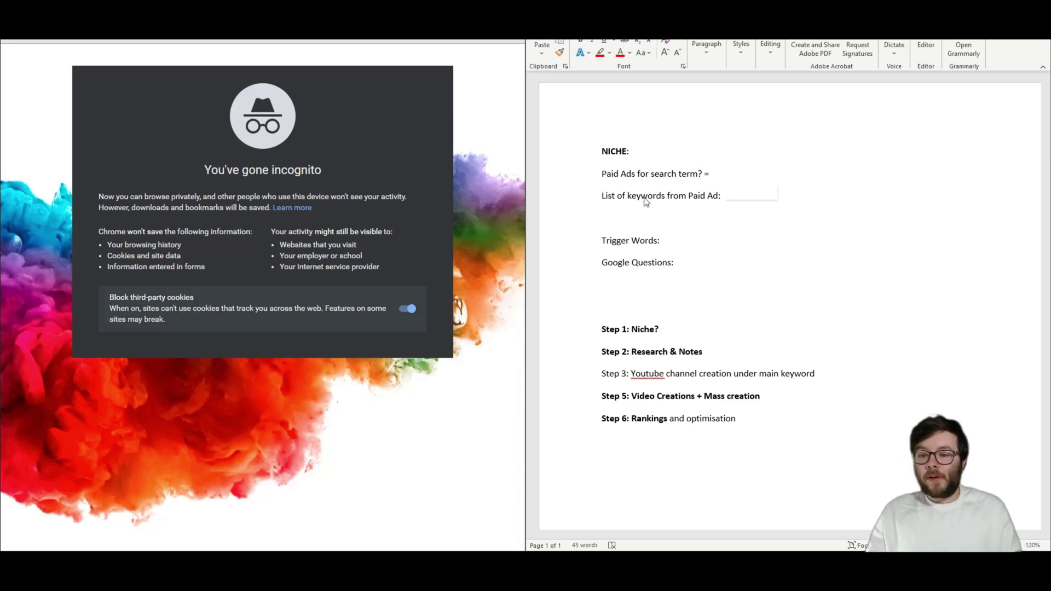
Step: Enter "House Flooding" as the niche in the research notes document
ctrl+scroll(670, 210, up, 4)
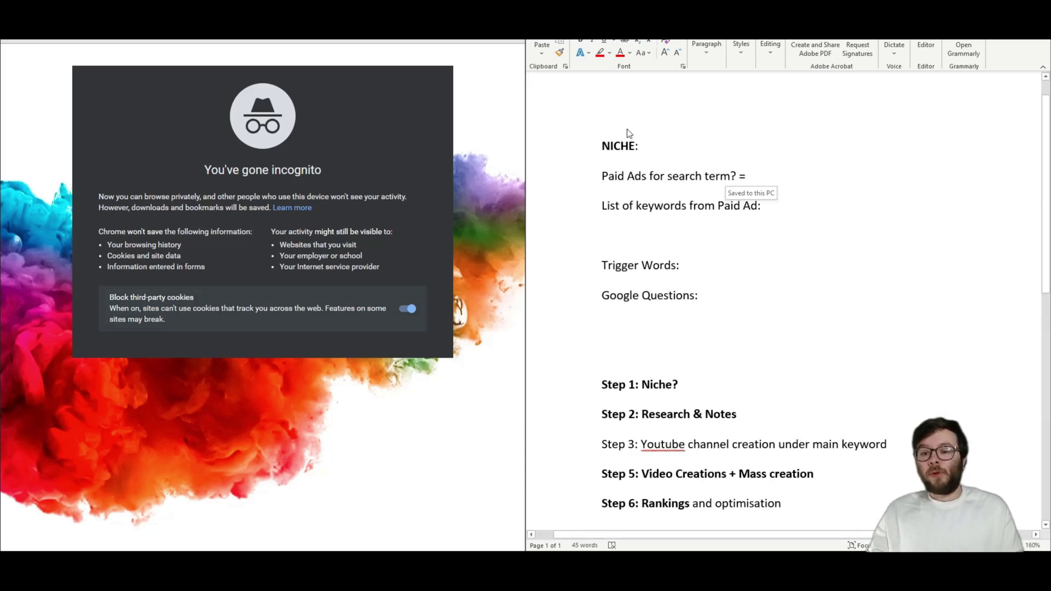
click(660, 147)
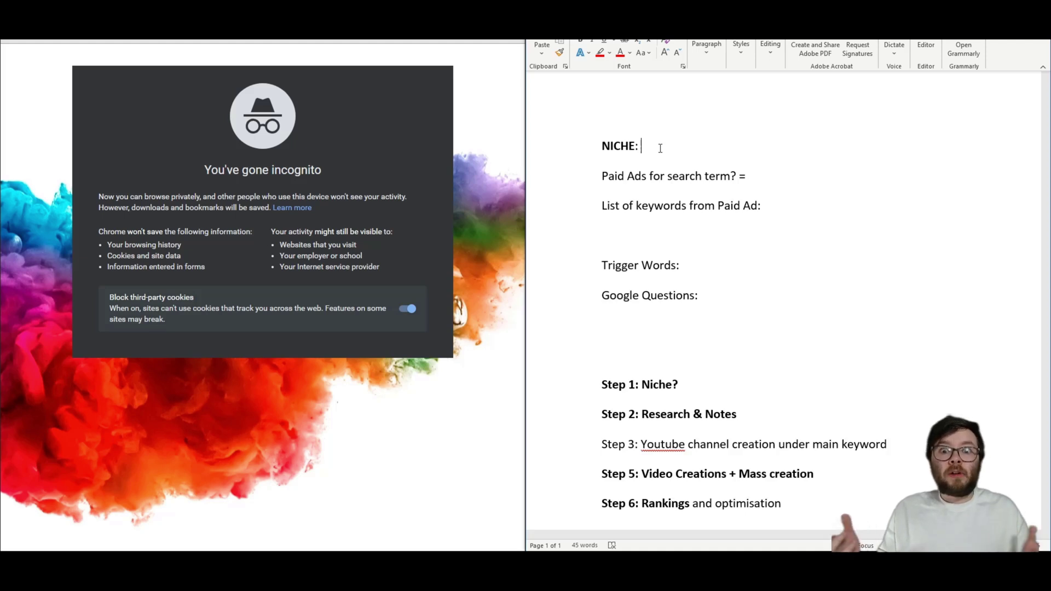
text(Hous)
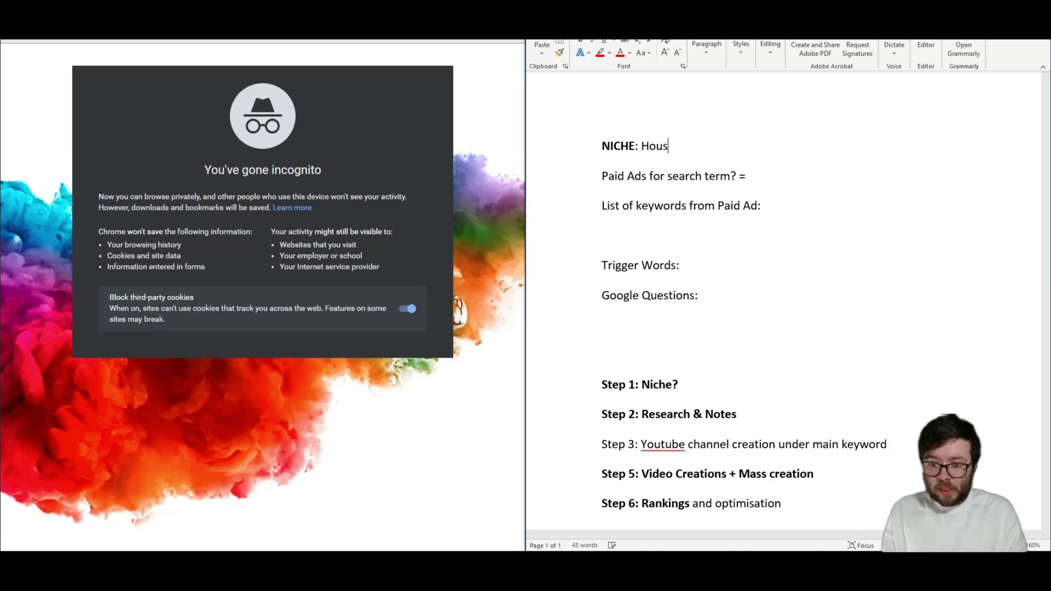
text(e Flooding)
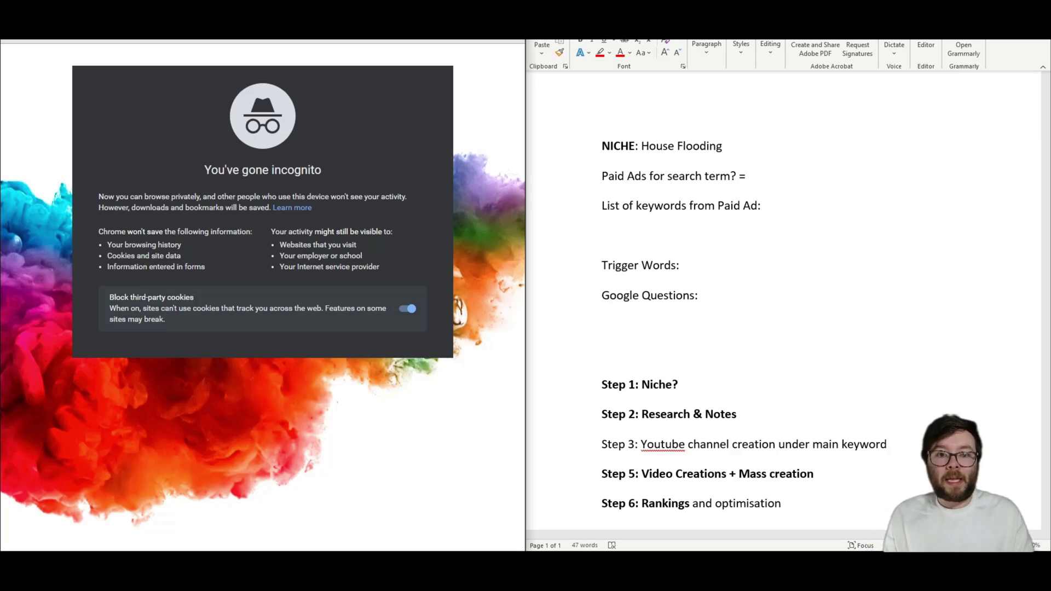
Step: Switch to the browser, search Google for "house flooding" and look over the first results
text(House flooding)
key(Return)
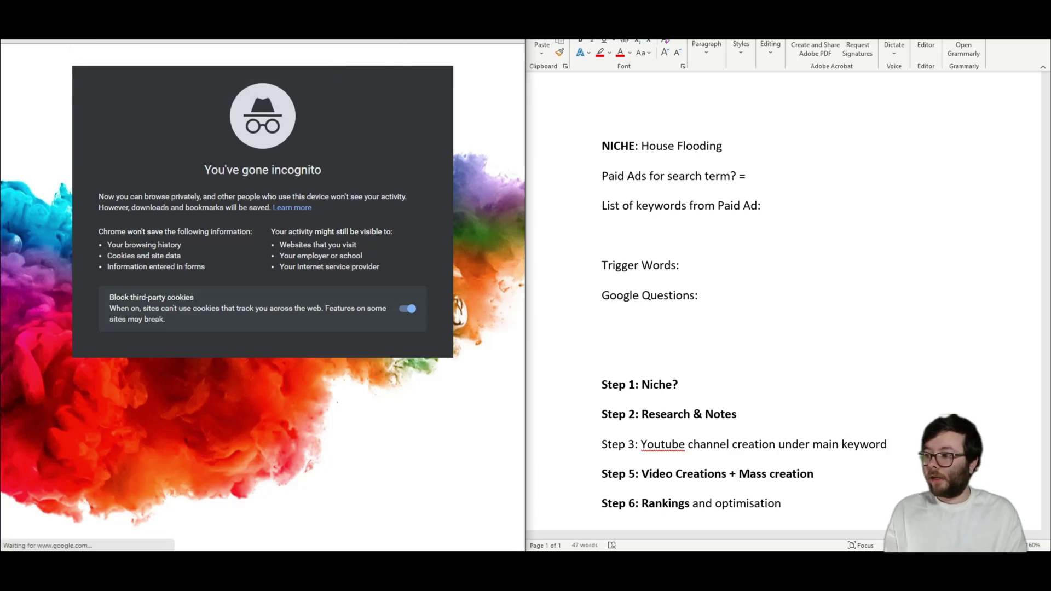
scroll(229, 229, down, 1)
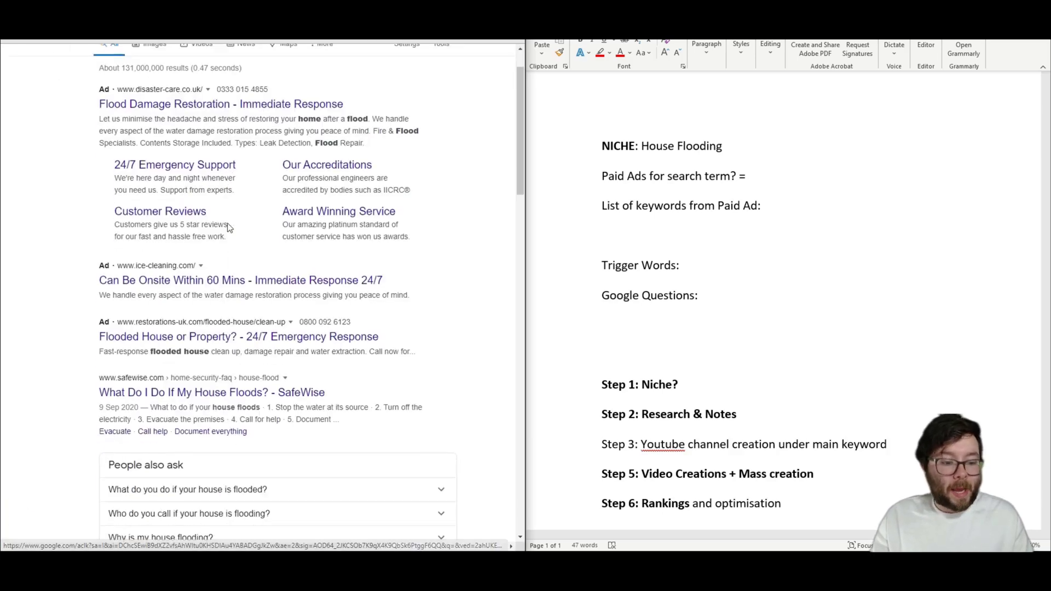
scroll(144, 330, up, 1)
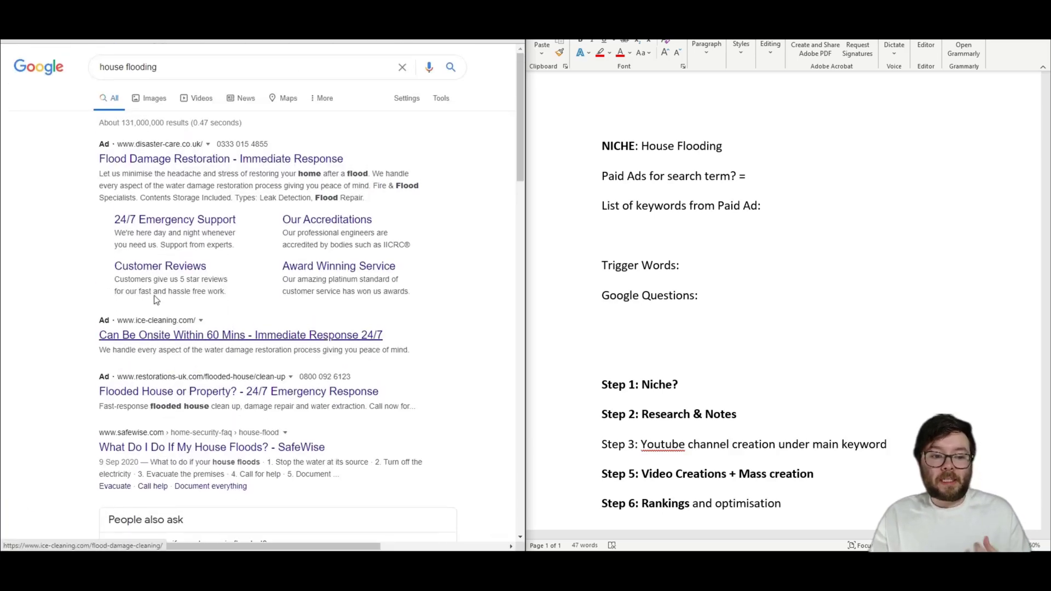
Step: Check the search results for ad labels and answer "Paid Ads for search term?" with "Yes" in the notes
drag(91, 144, 106, 143)
click(84, 146)
drag(94, 324, 101, 322)
drag(93, 380, 103, 376)
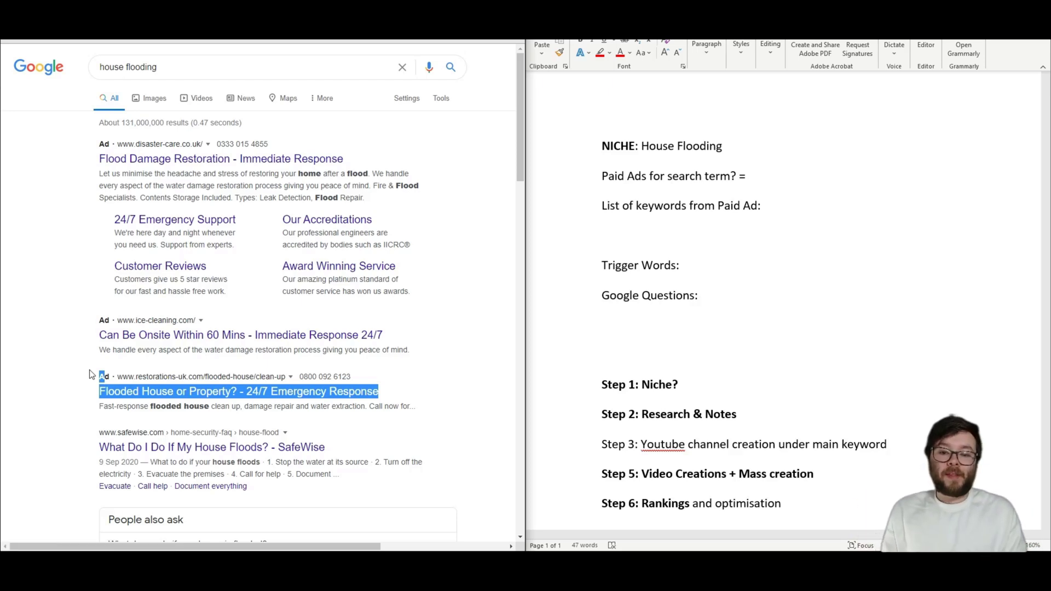
click(776, 174)
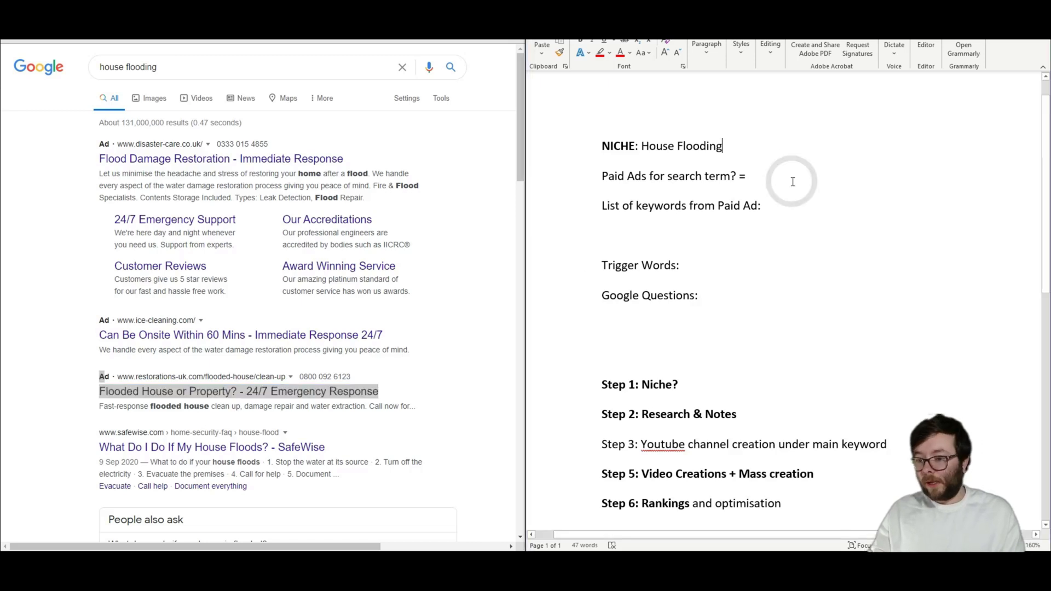
text(Yes)
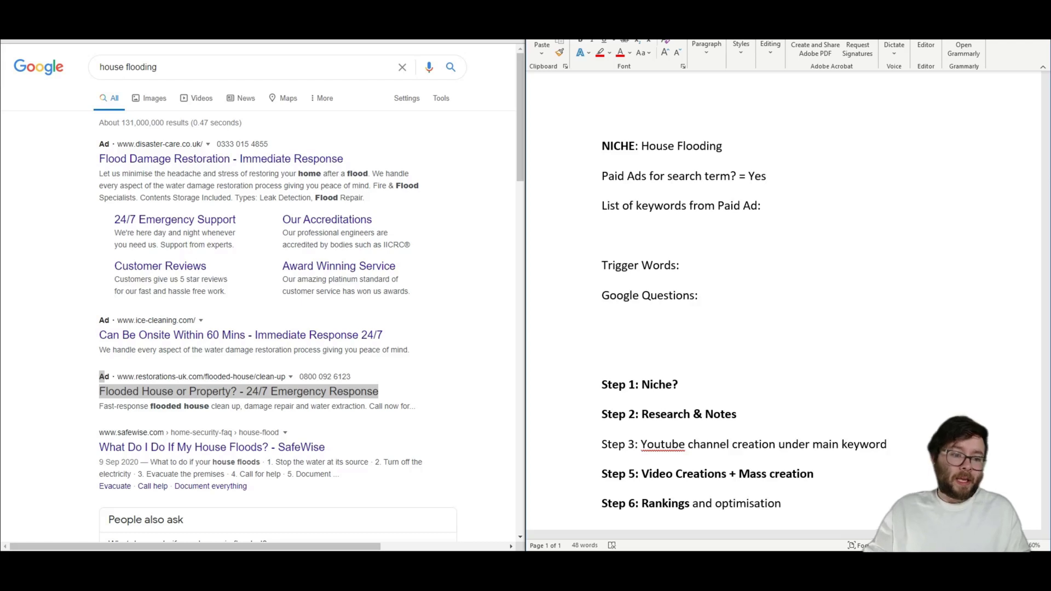
Step: Open the "Flood Damage Restoration - Immediate Response" ad and examine its landing page and customer reviews for keyword ideas
click(286, 159)
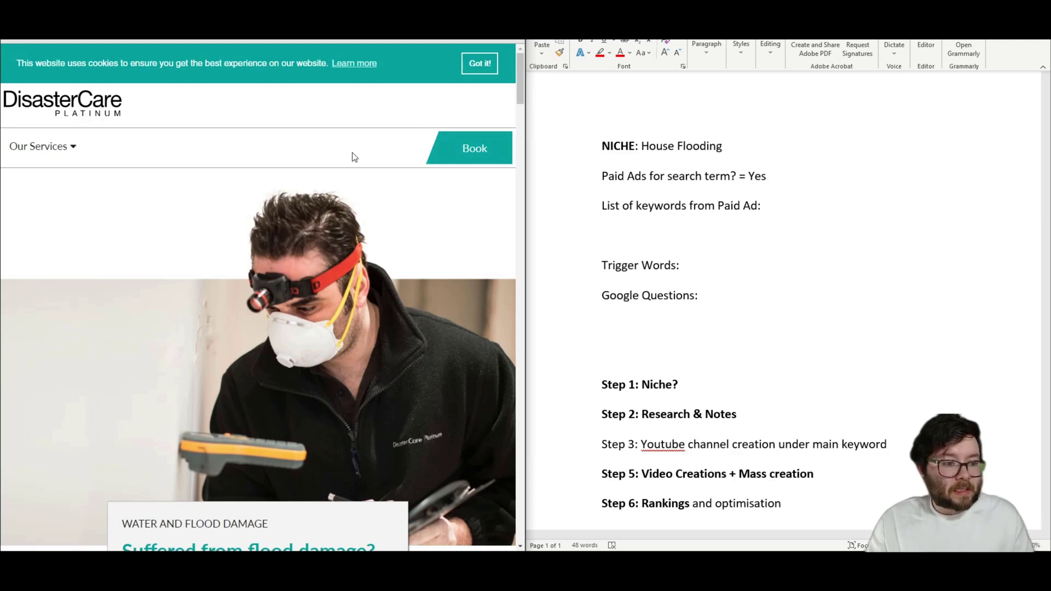
scroll(353, 164, down, 1)
scroll(351, 163, down, 10)
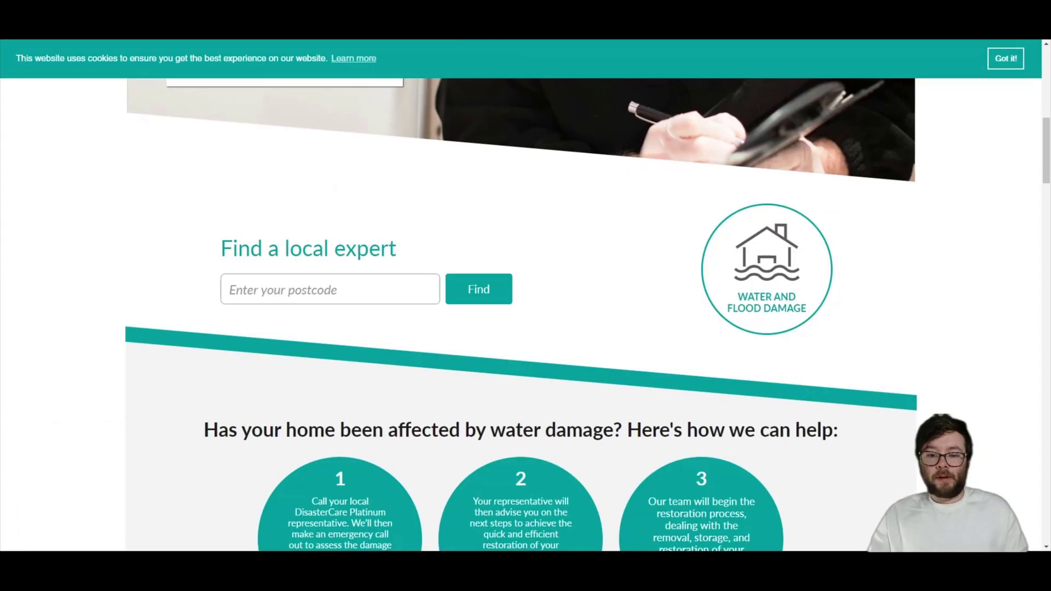
scroll(736, 189, down, 15)
scroll(737, 189, down, 20)
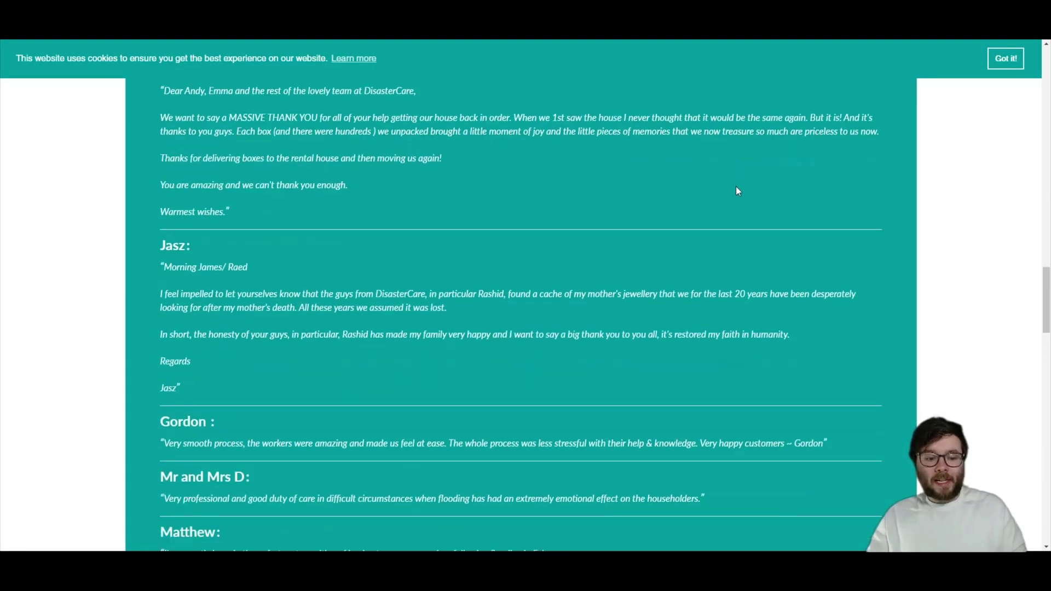
scroll(744, 196, down, 5)
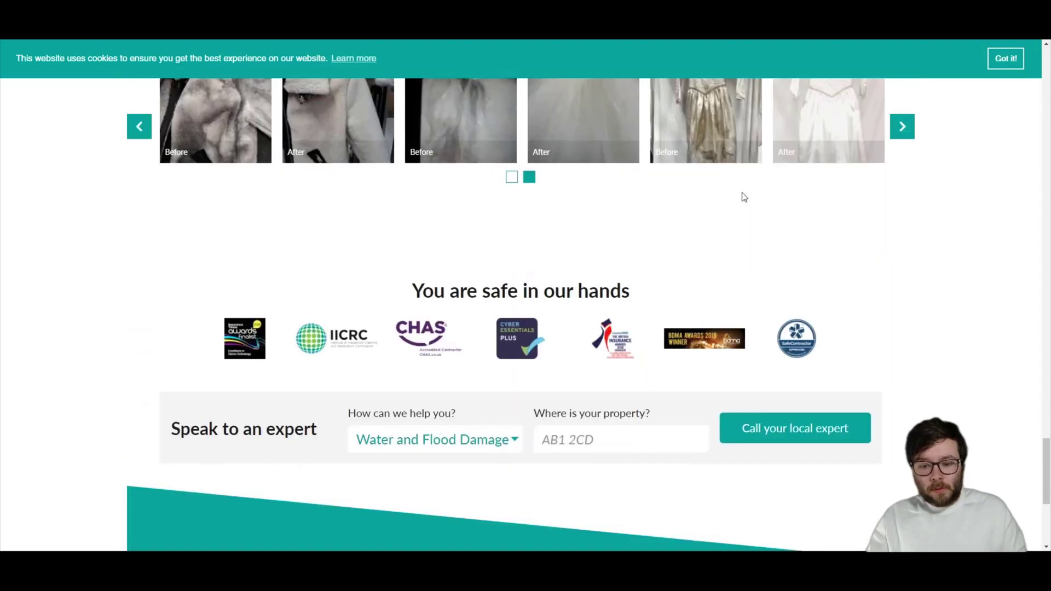
scroll(761, 195, down, 5)
scroll(780, 204, up, 10)
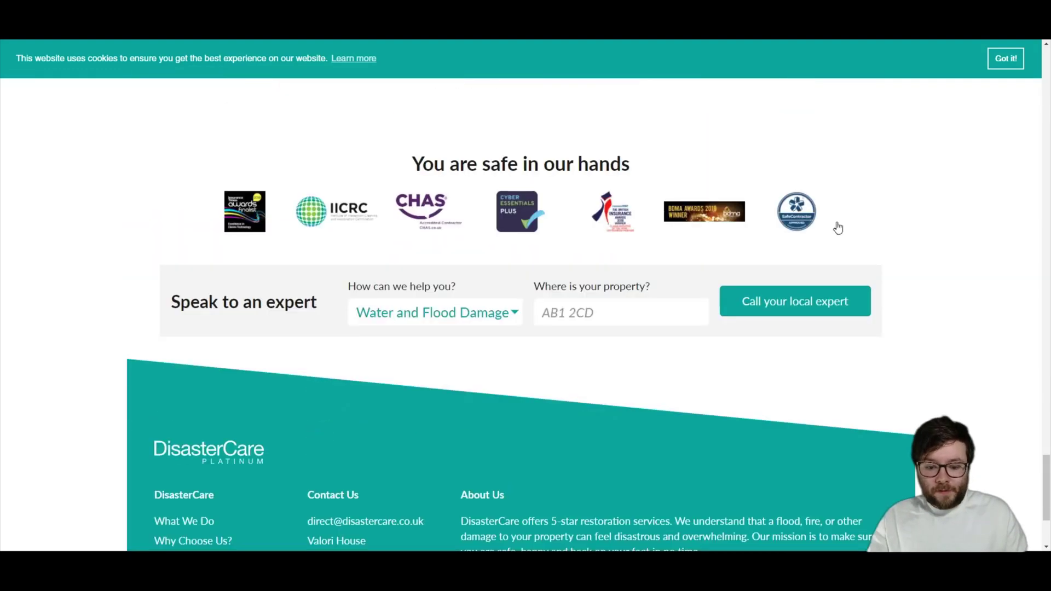
scroll(716, 248, up, 15)
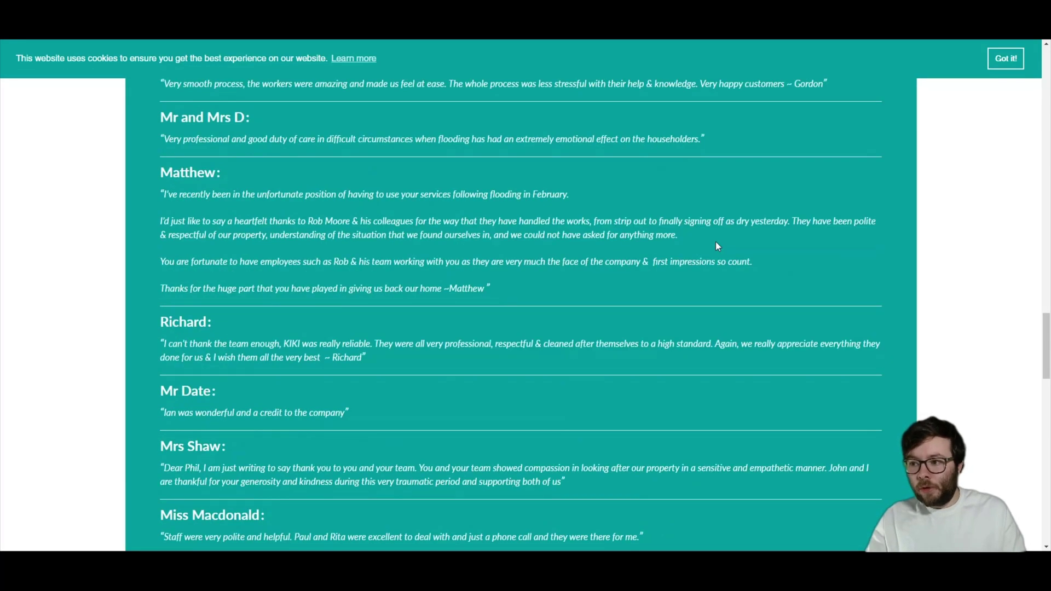
scroll(720, 251, up, 3)
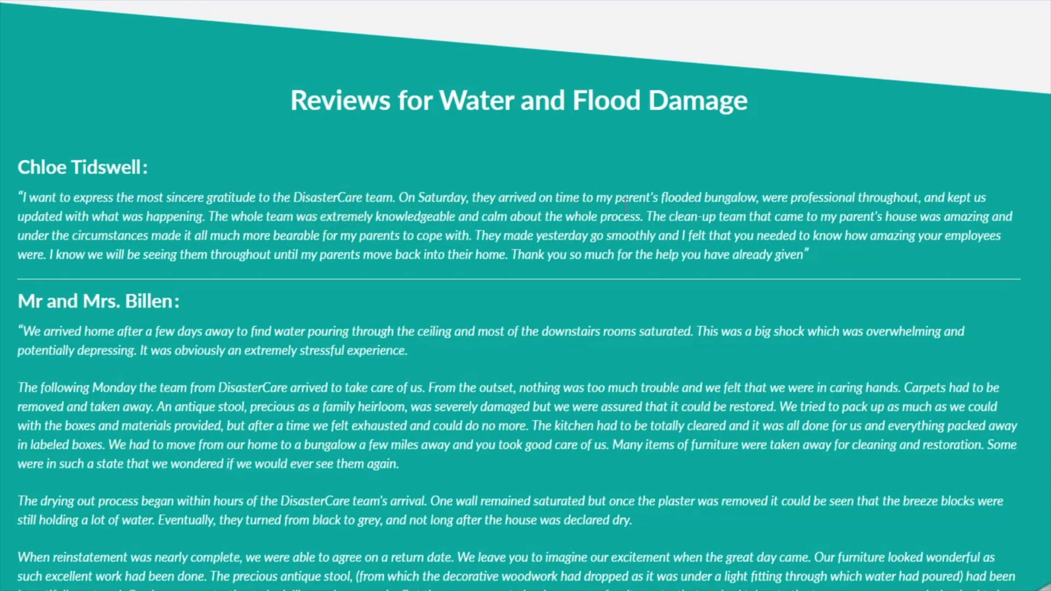
Step: Copy "flooded bungalow" from the first customer review into a new dashed list under "List of keywords from Paid Ad"
drag(663, 199, 757, 196)
key(ctrl+c)
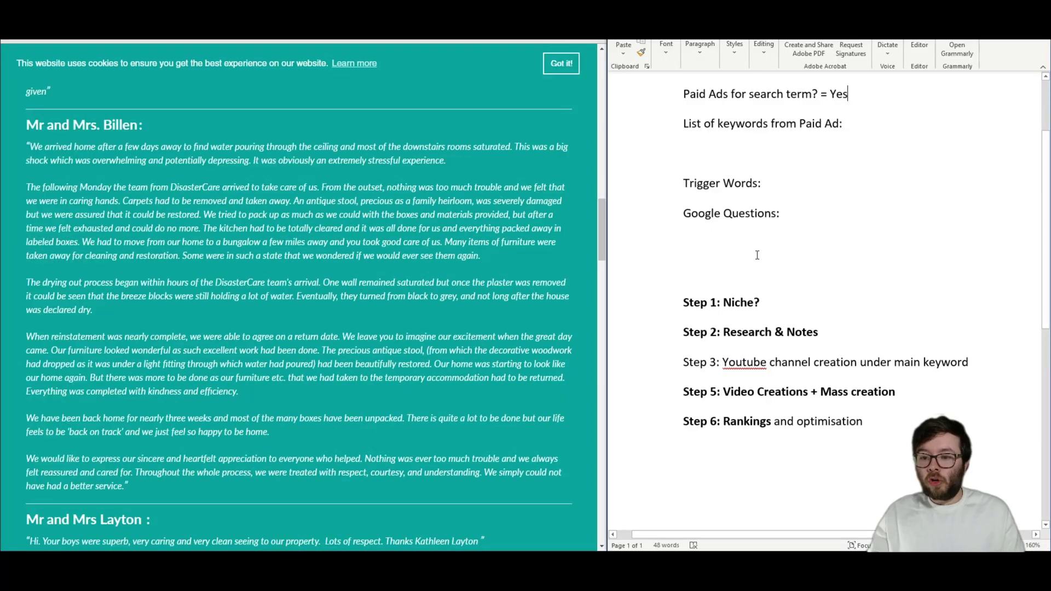
scroll(757, 254, up, 3)
click(878, 255)
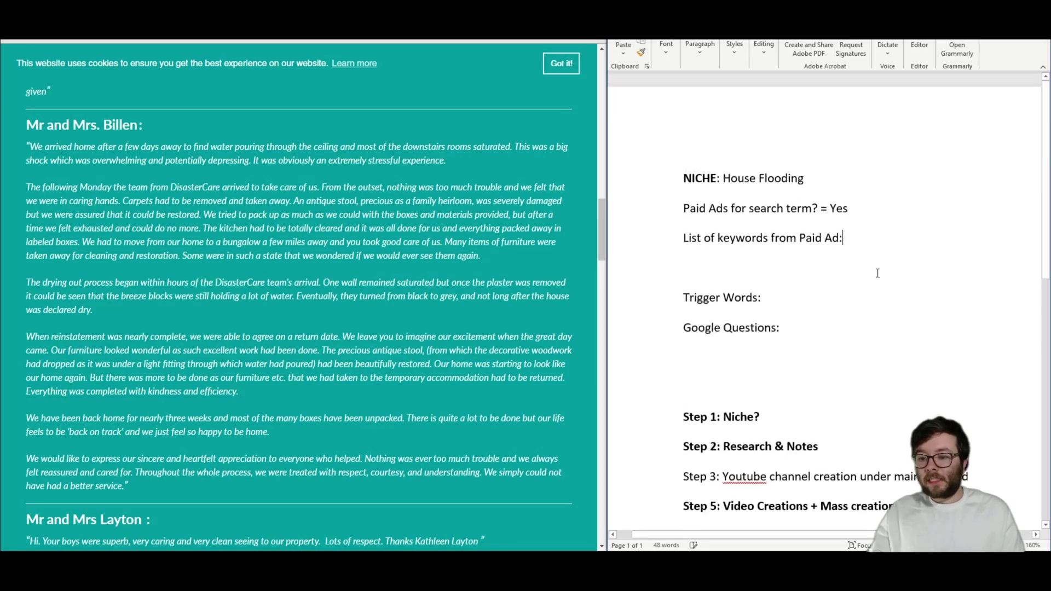
key(Return)
text(-)
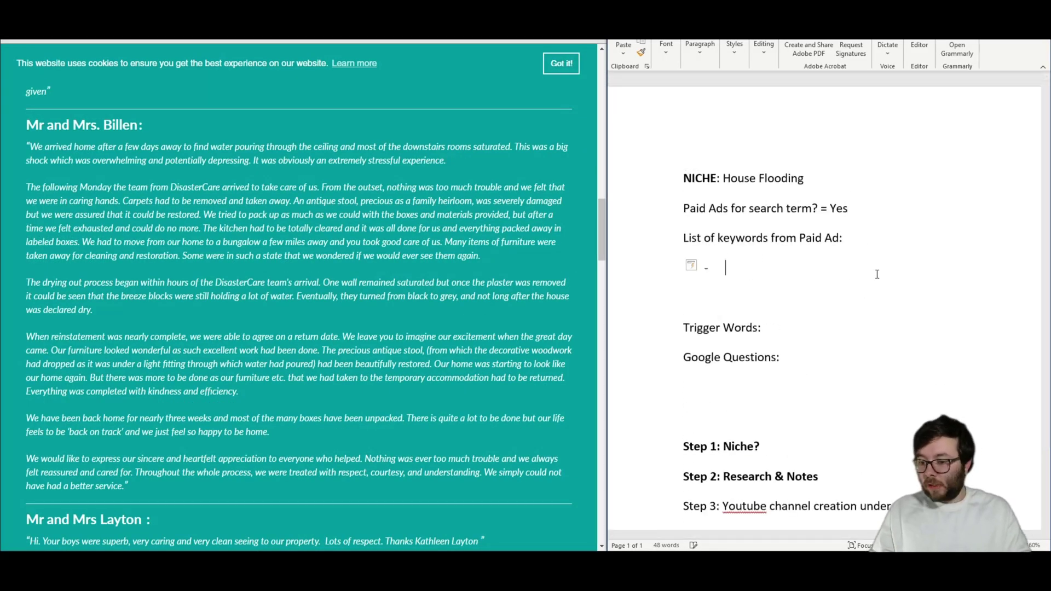
right_click(744, 267)
click(769, 345)
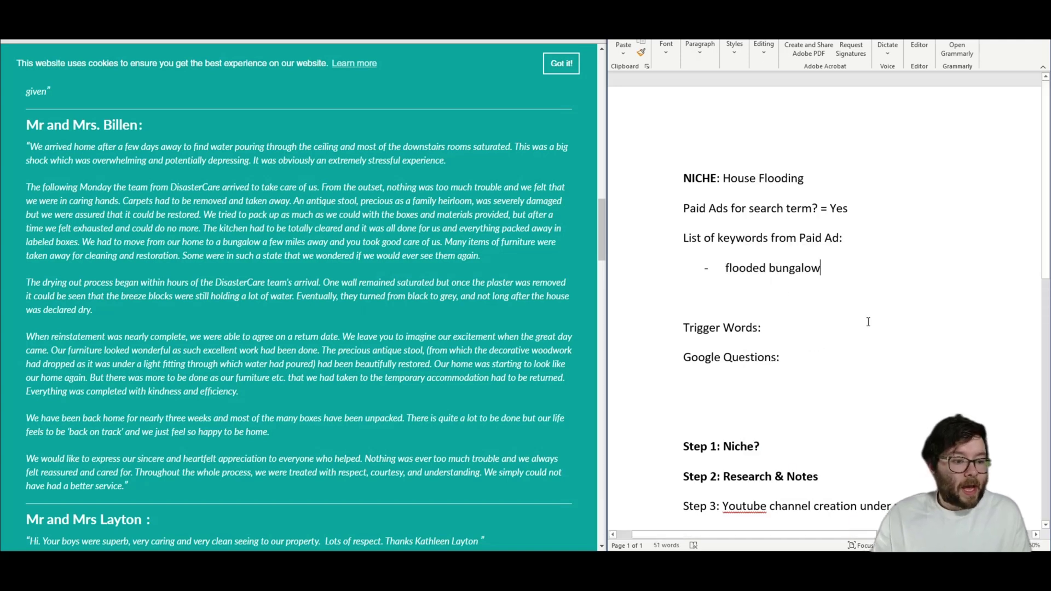
Step: Copy "water pouring through the ceiling" from the second customer review and add it as a new item in the keyword list
scroll(320, 191, up, 8)
scroll(329, 200, down, 5)
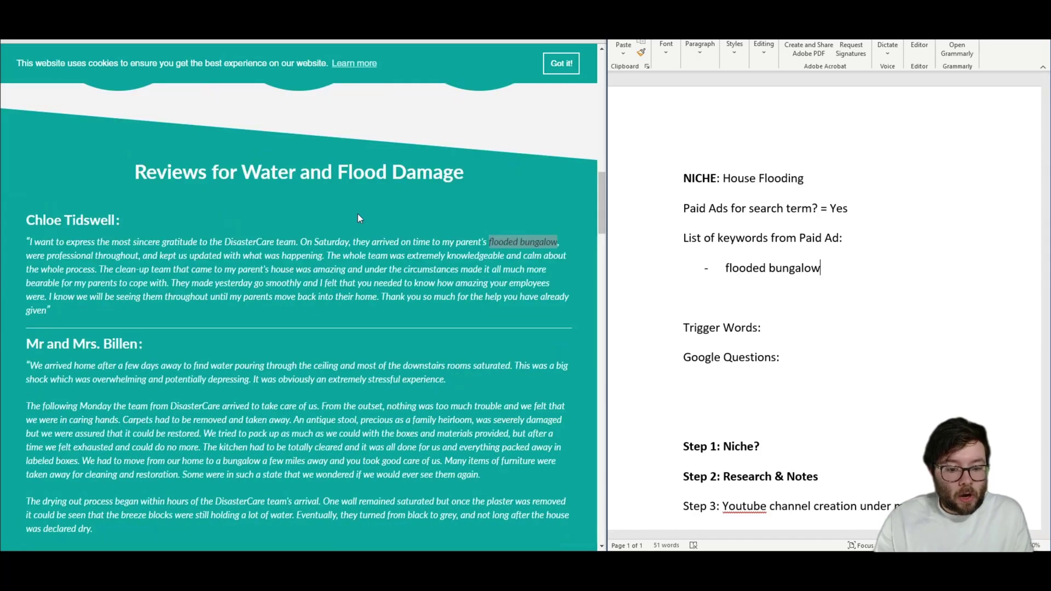
scroll(357, 214, down, 1)
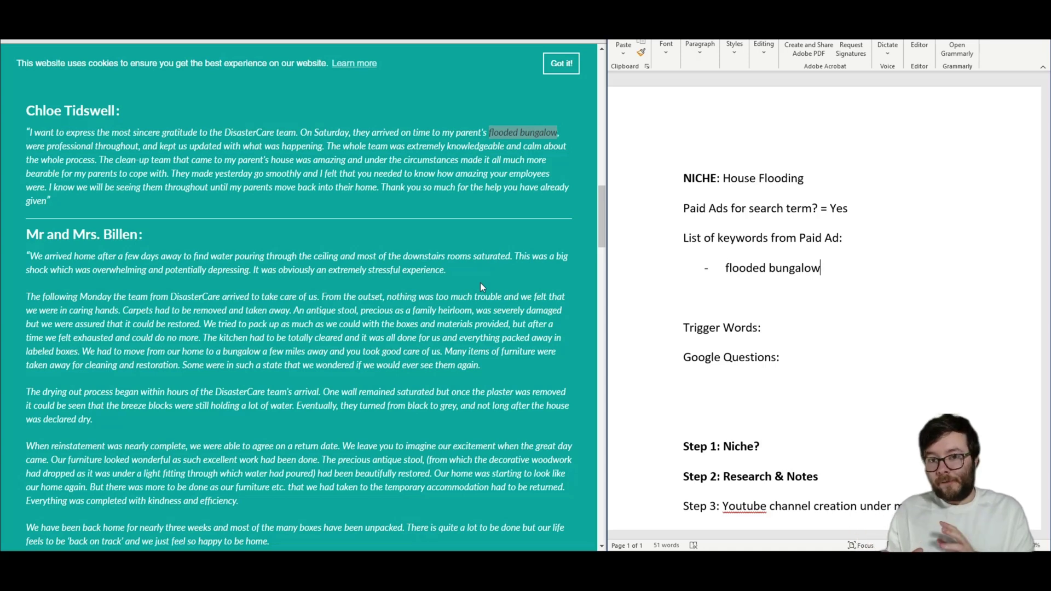
drag(211, 256, 339, 257)
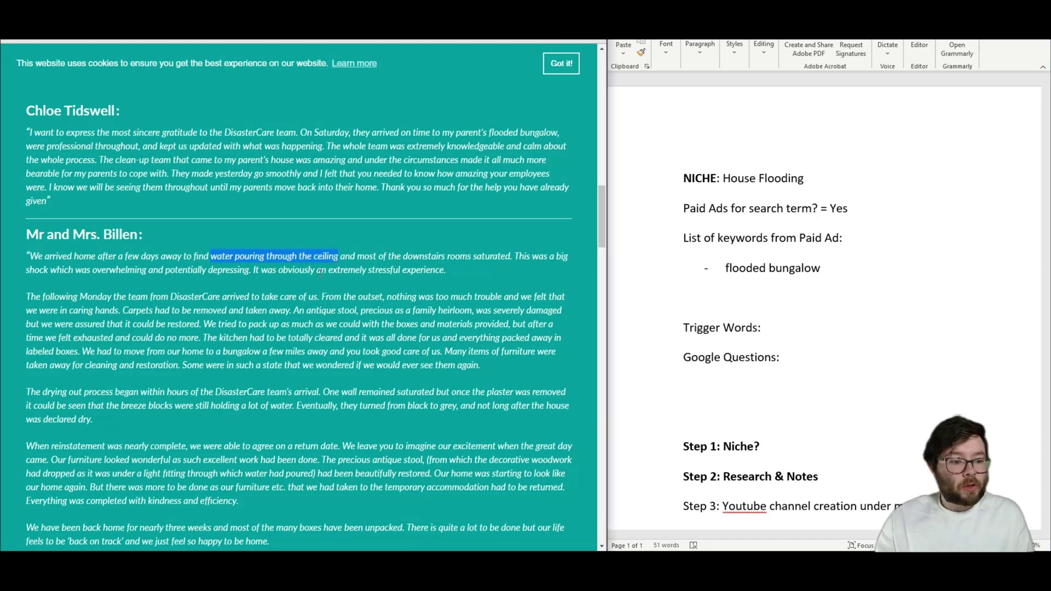
scroll(320, 273, down, 1)
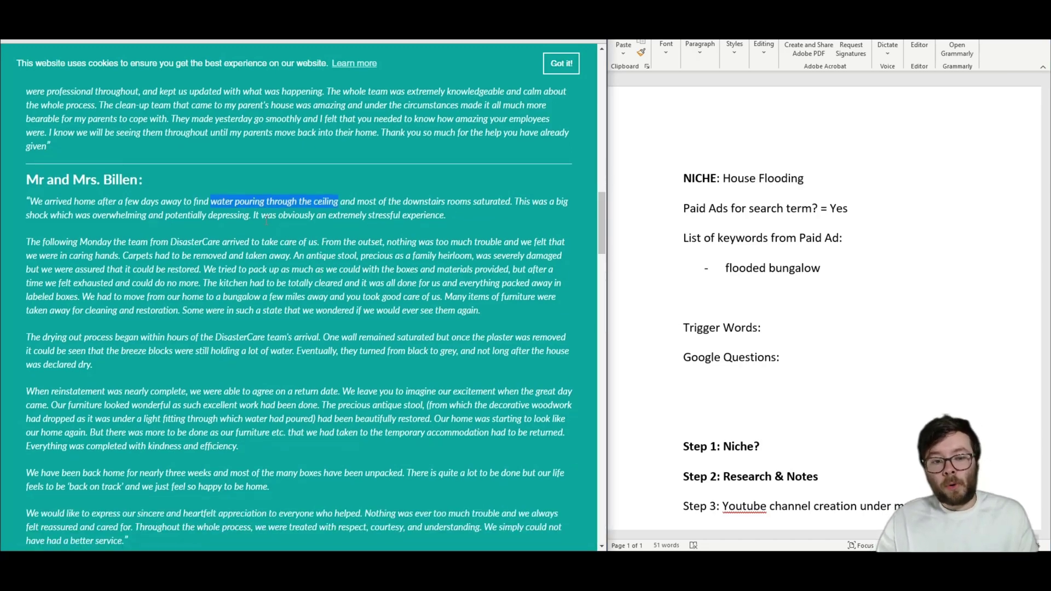
right_click(270, 200)
click(307, 214)
click(822, 268)
key(Return)
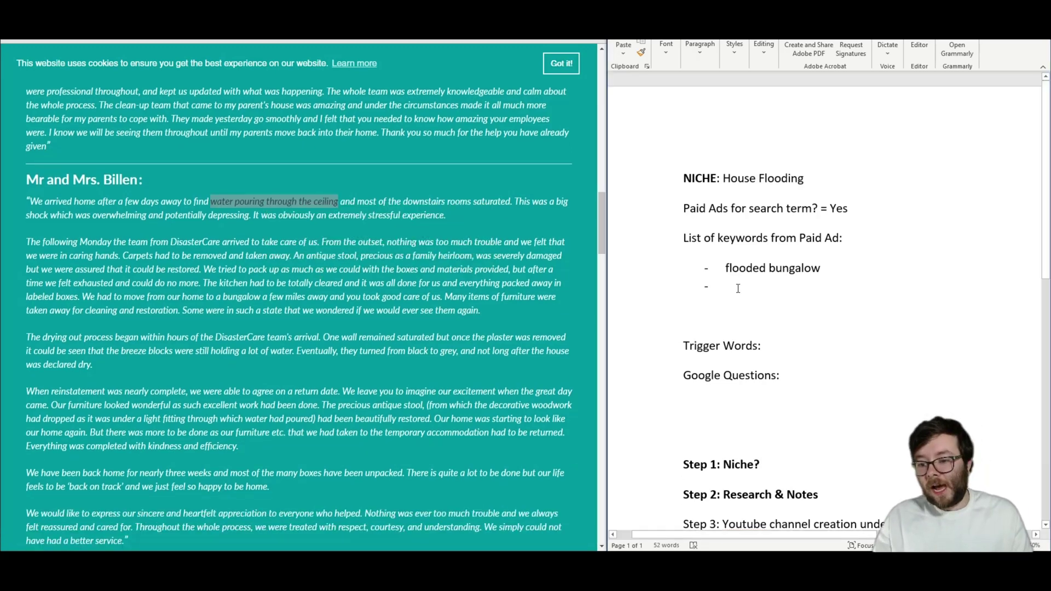
right_click(735, 286)
click(794, 346)
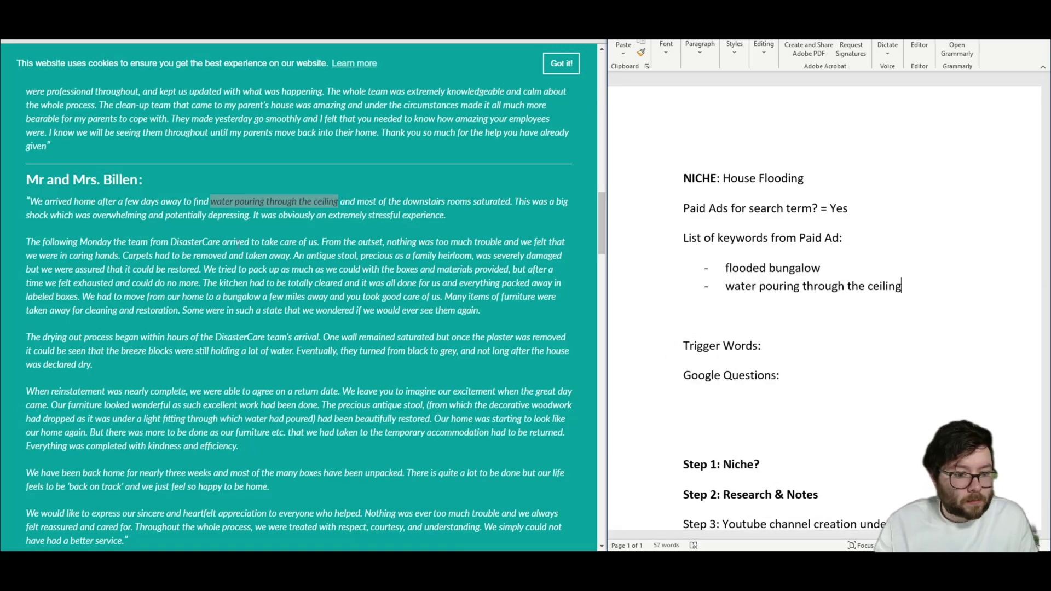
Step: Copy "water from my bathroom" from the review about the destroyed kitchen and add it to the keyword list
scroll(353, 337, down, 15)
scroll(354, 337, down, 10)
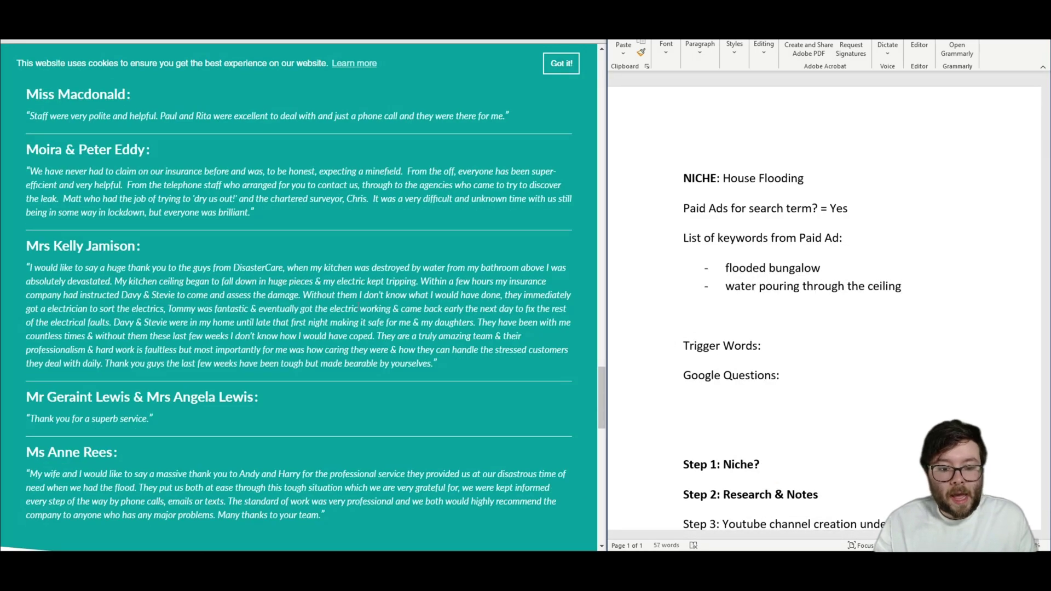
drag(422, 268, 519, 268)
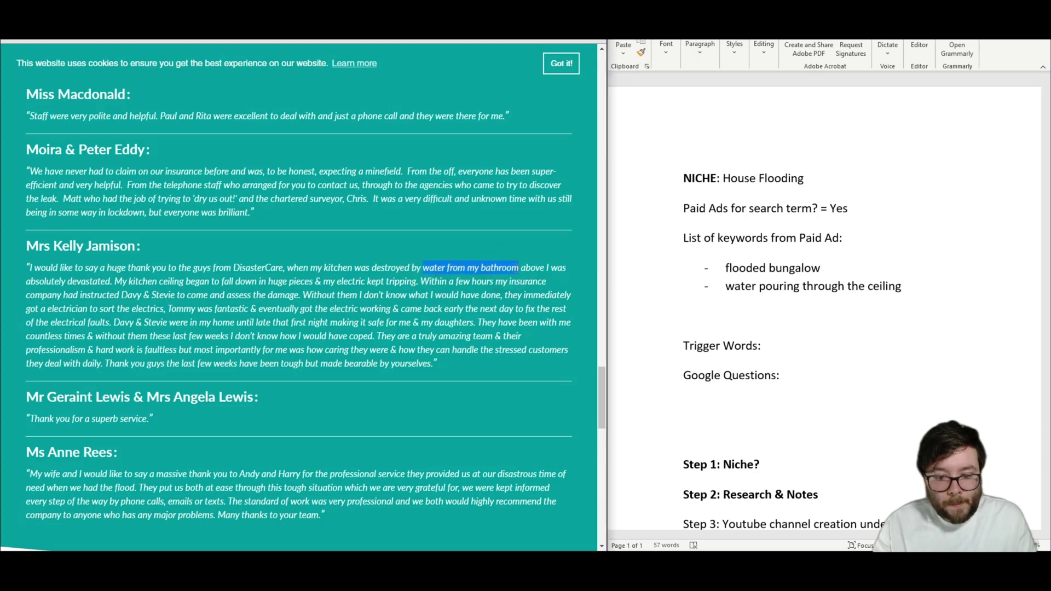
click(936, 299)
key(Return)
right_click(797, 309)
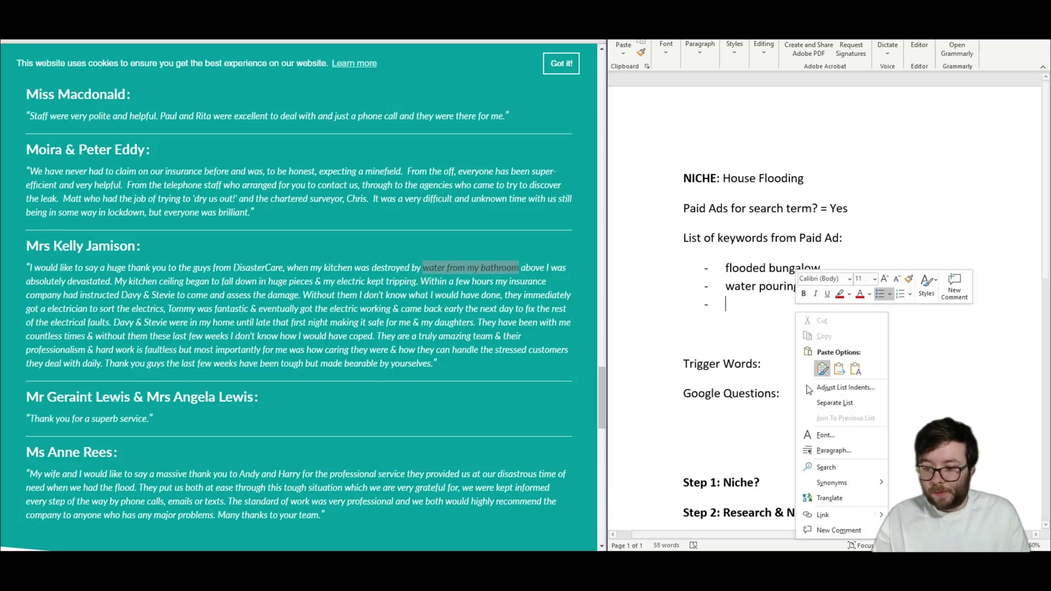
click(849, 372)
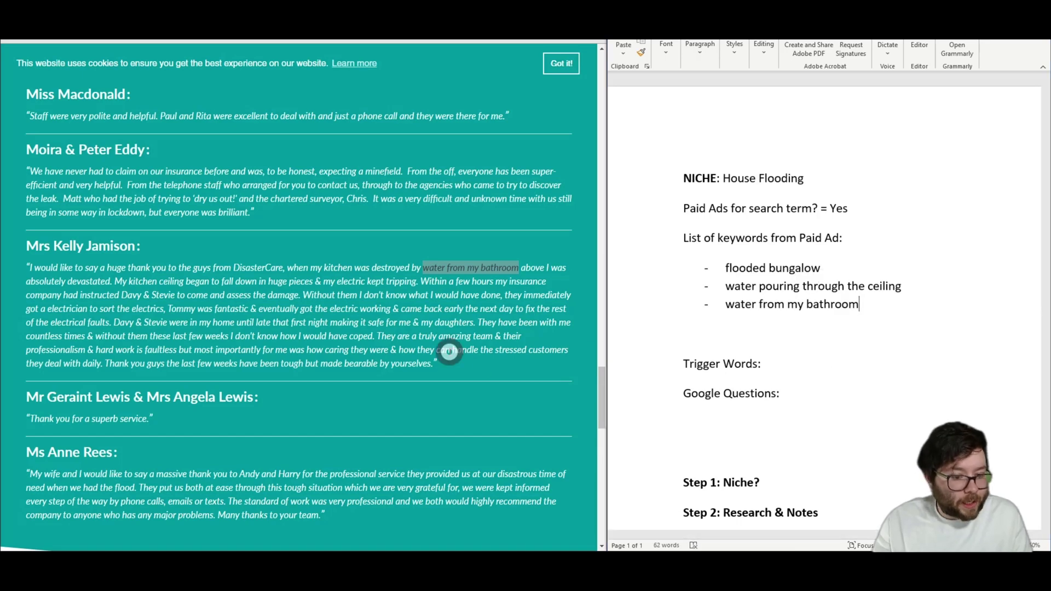
Step: Copy "Water and Flood Damage" from the reviews section heading and add it to the keyword list
scroll(450, 354, up, 10)
scroll(390, 274, down, 1)
scroll(390, 274, up, 3)
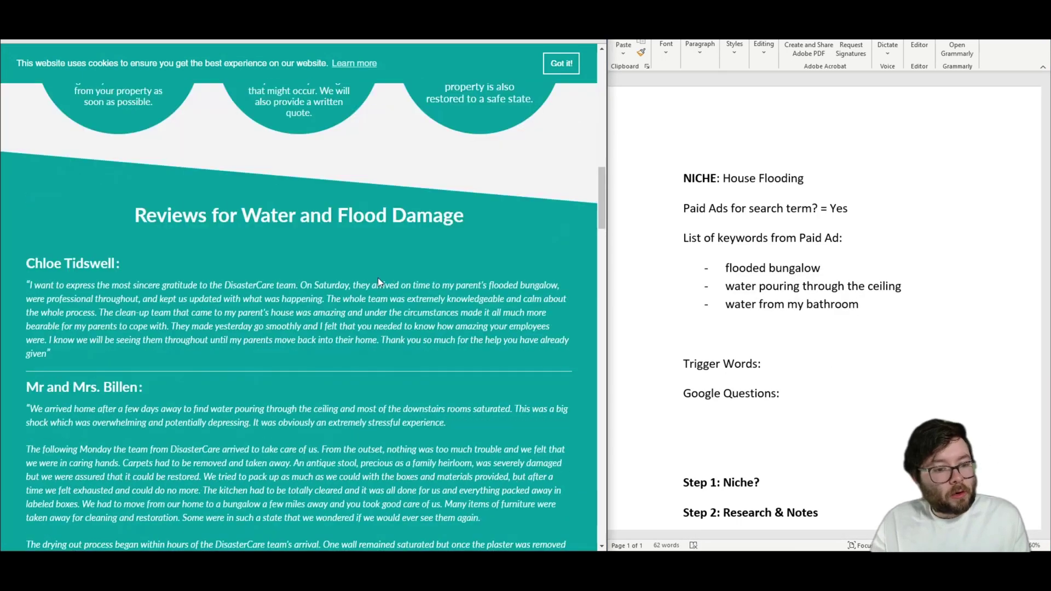
scroll(136, 196, up, 1)
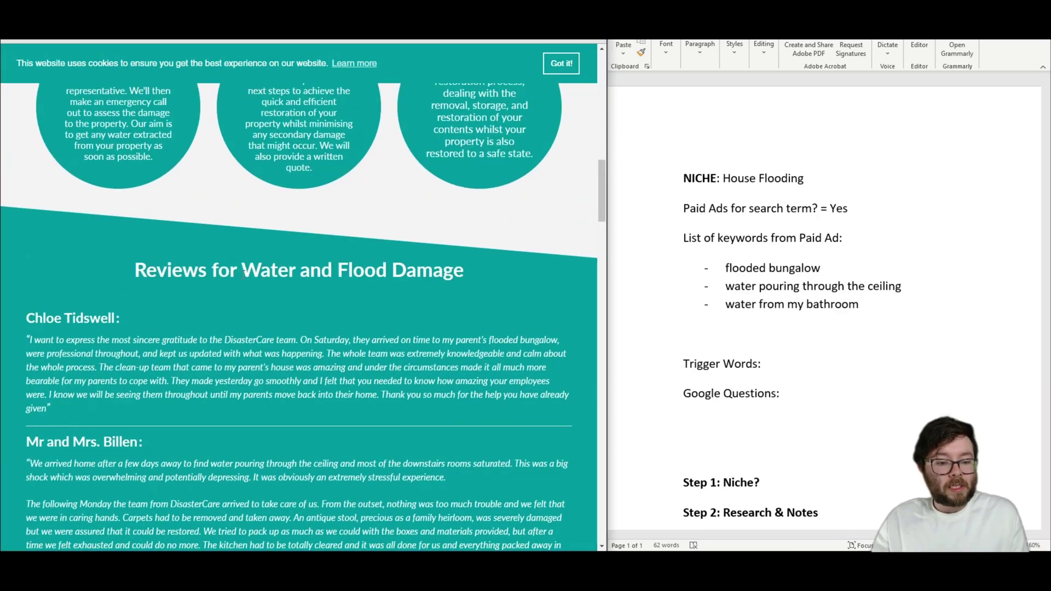
drag(241, 271, 466, 270)
right_click(340, 277)
click(361, 283)
click(884, 304)
key(Return)
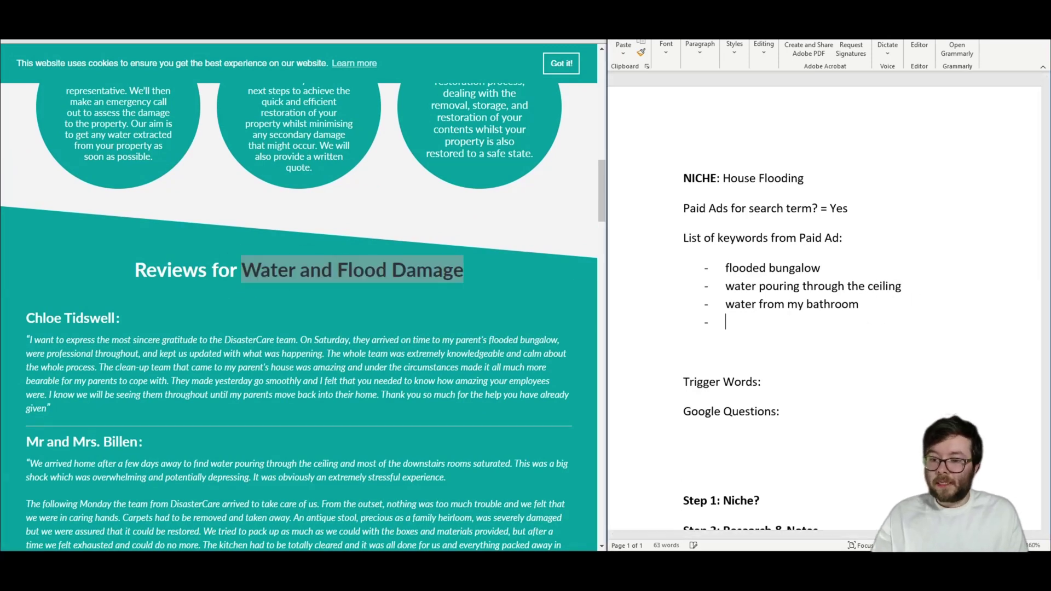
right_click(747, 334)
click(823, 157)
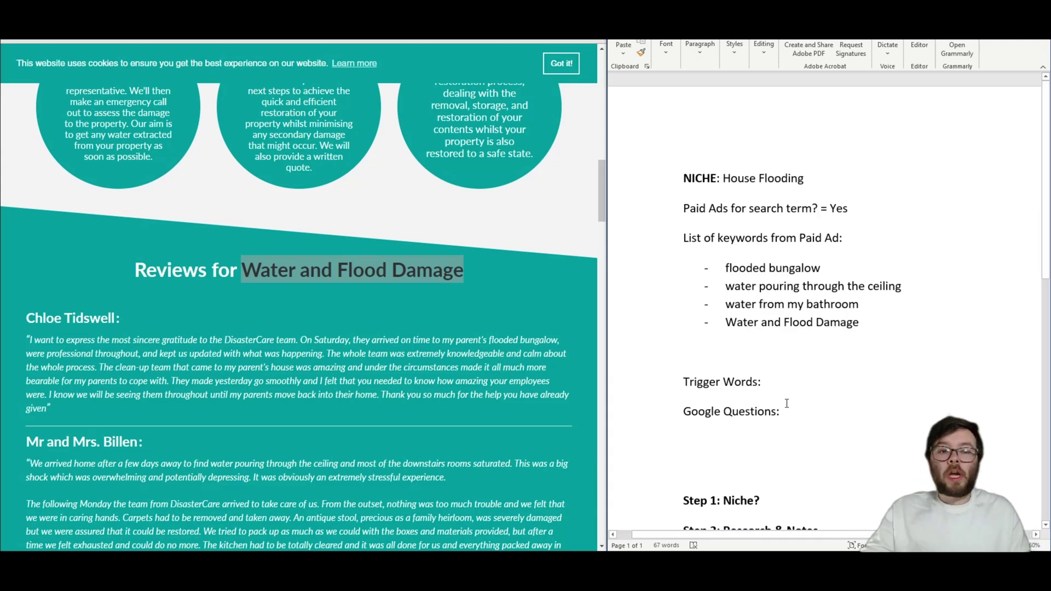
Step: Return to the house flooding search results and copy "Immediate Response" from the first ad's headline
key(alt+Left)
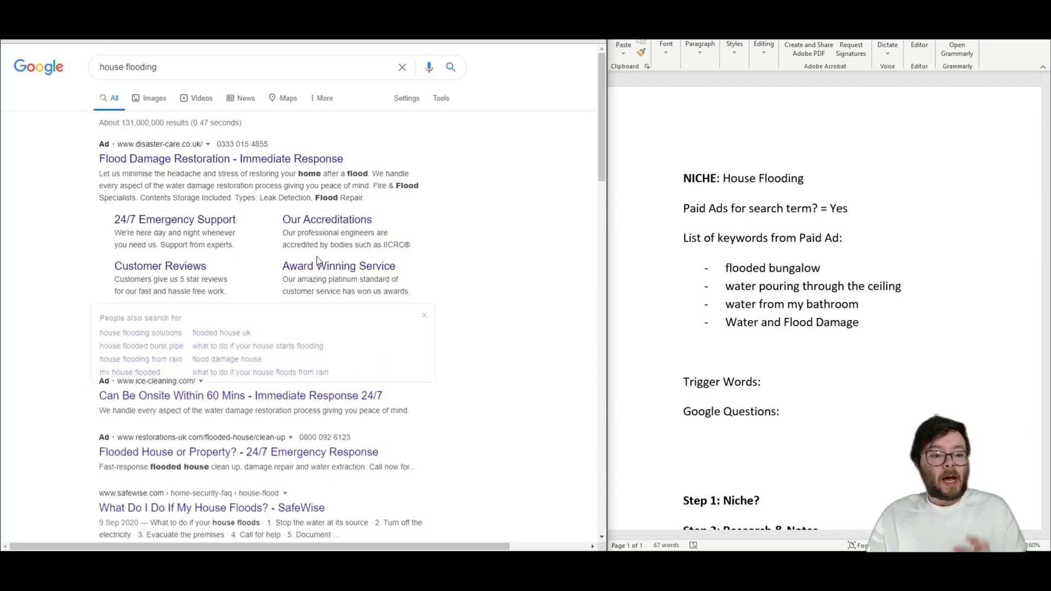
scroll(316, 261, down, 2)
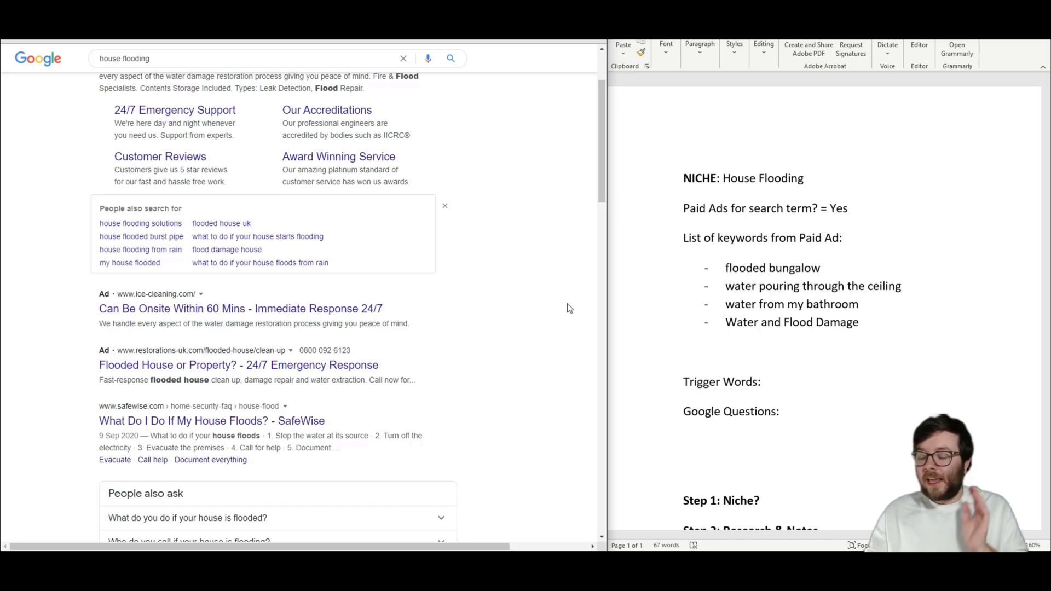
scroll(568, 308, up, 2)
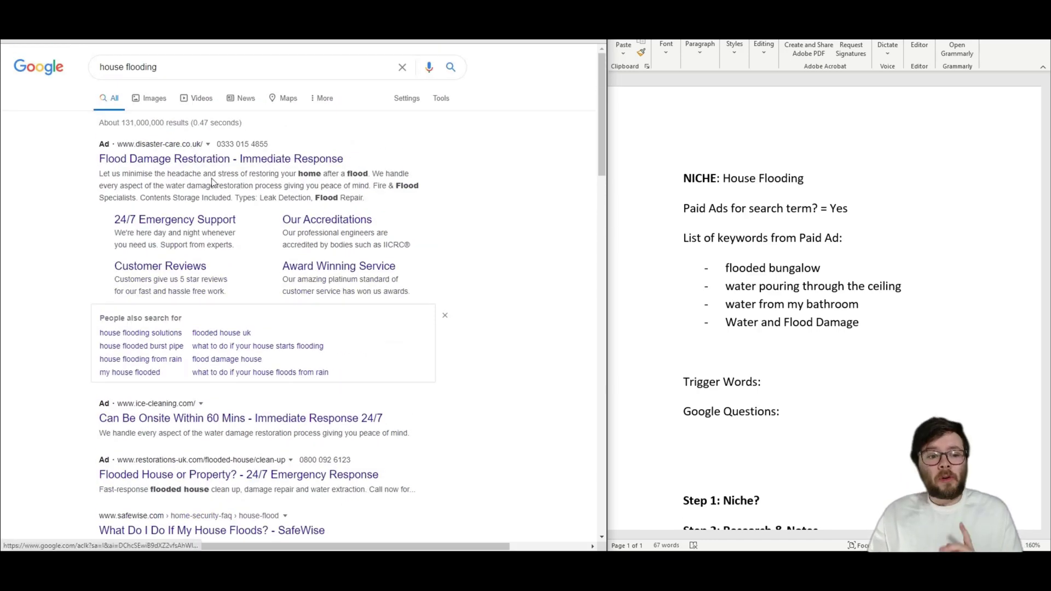
click(340, 158)
drag(340, 159, 405, 145)
Step: Remove the blank line above "Trigger Words" and paste "Immediate Response" as text into a new dashed list under that heading
click(830, 380)
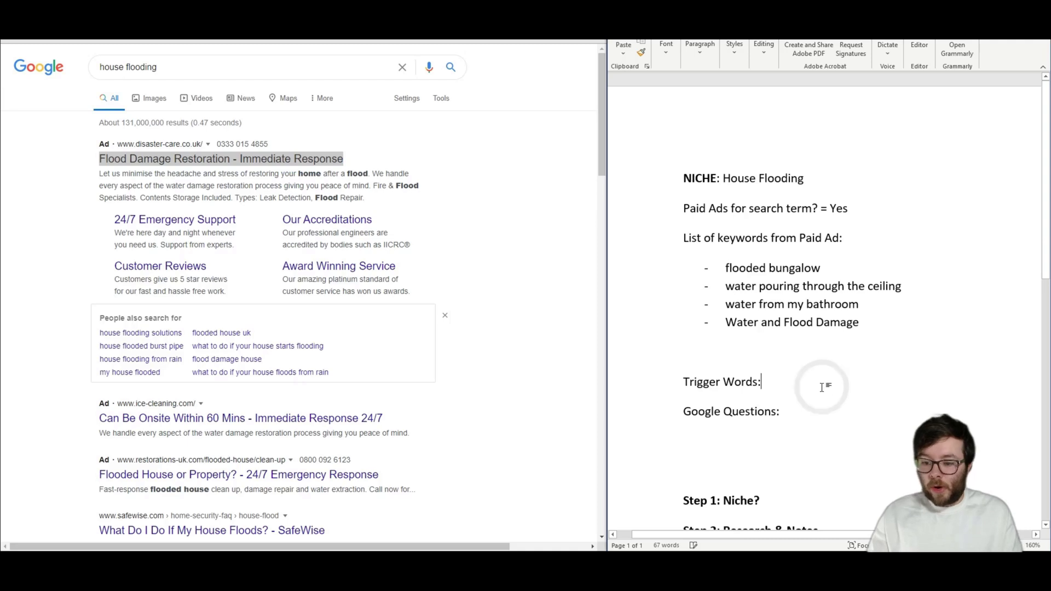
key(Up)
key(BackSpace)
click(804, 352)
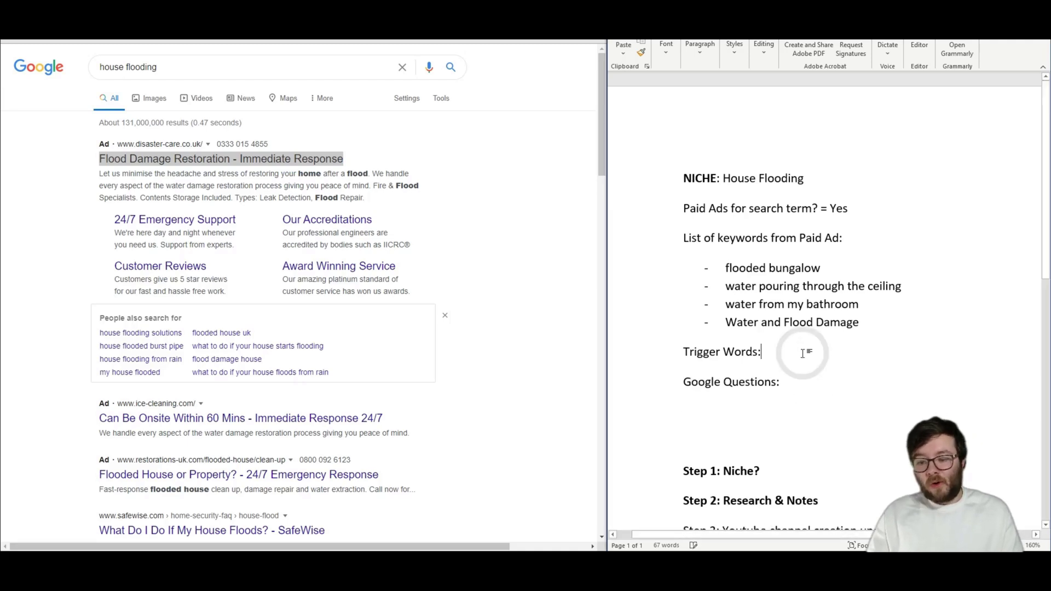
key(Return)
text(-)
key(Tab)
right_click(740, 390)
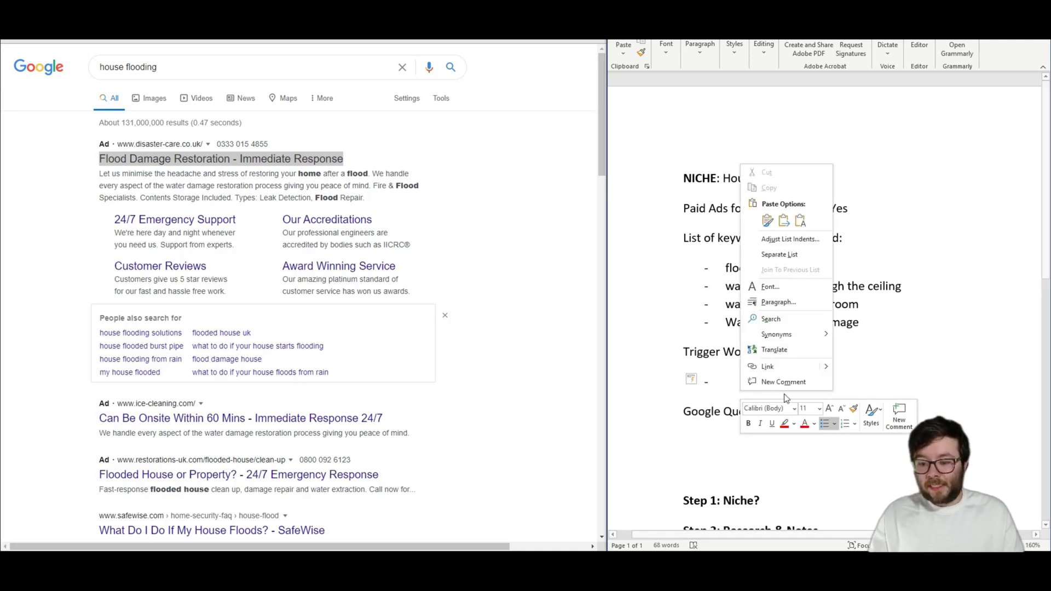
click(800, 221)
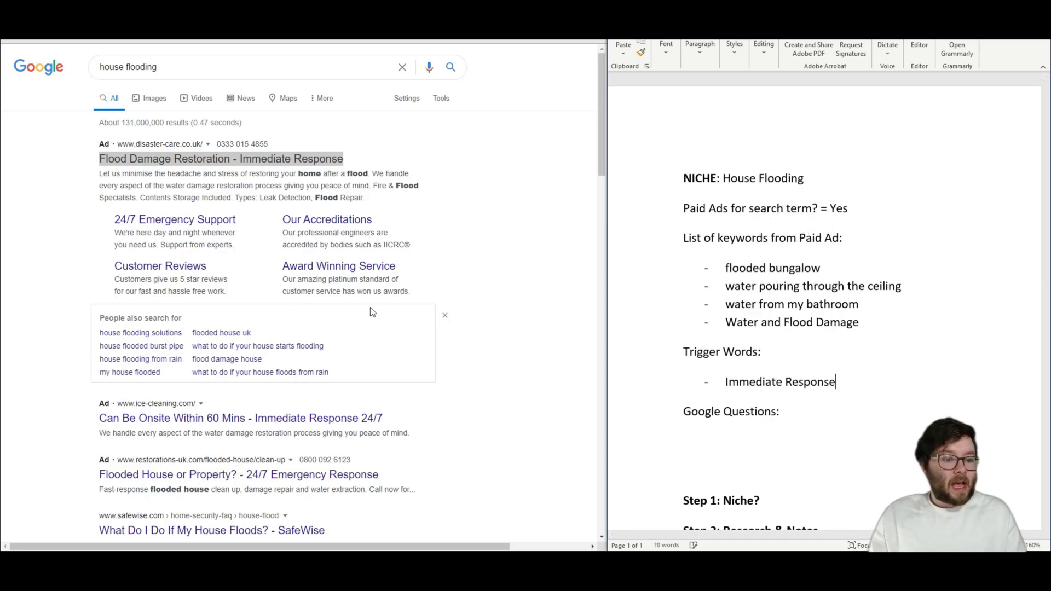
Step: Copy "24/7 Emergency Support" from the first ad's sitelinks and add it to the Trigger Words list
click(117, 221)
drag(117, 220, 237, 221)
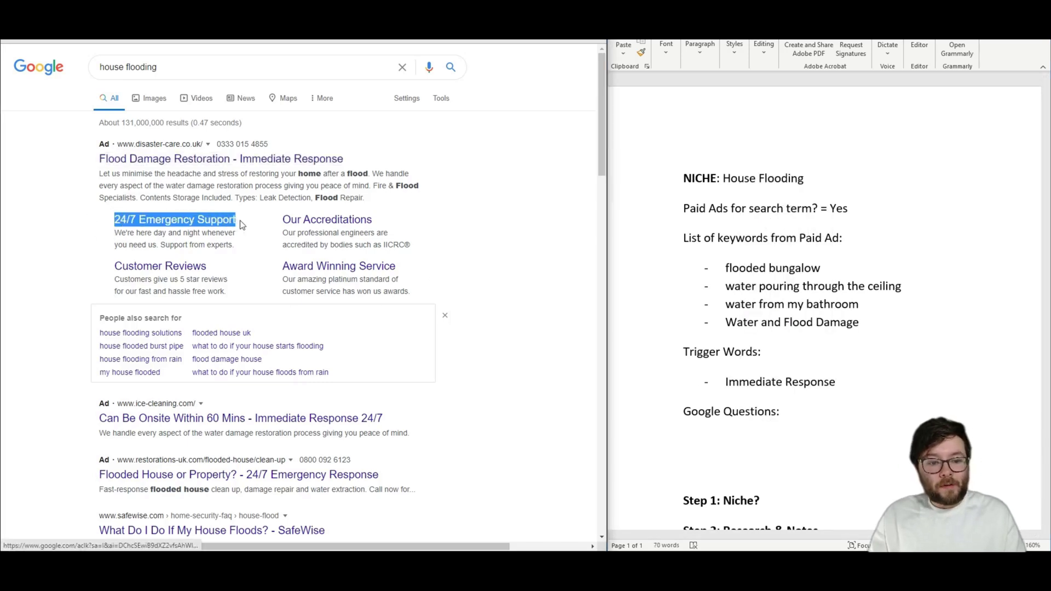
click(85, 227)
click(838, 382)
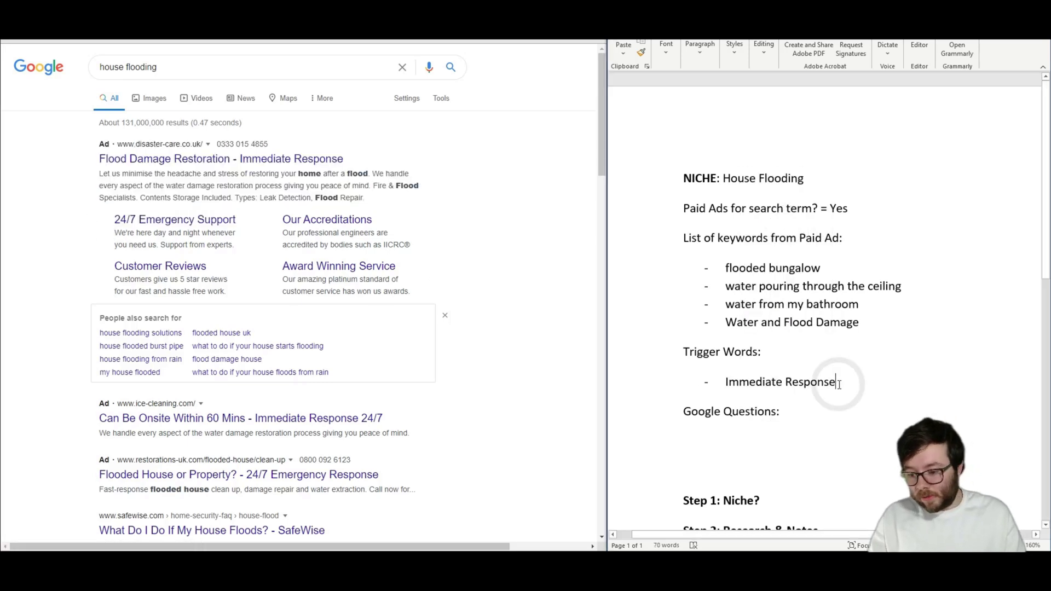
key(Return)
key(ctrl+v)
Step: Copy "Award Winning Service" from the first ad's sitelinks and add it as a new Trigger Words item
drag(396, 266, 284, 262)
key(ctrl+c)
click(857, 400)
key(Return)
right_click(748, 418)
click(792, 242)
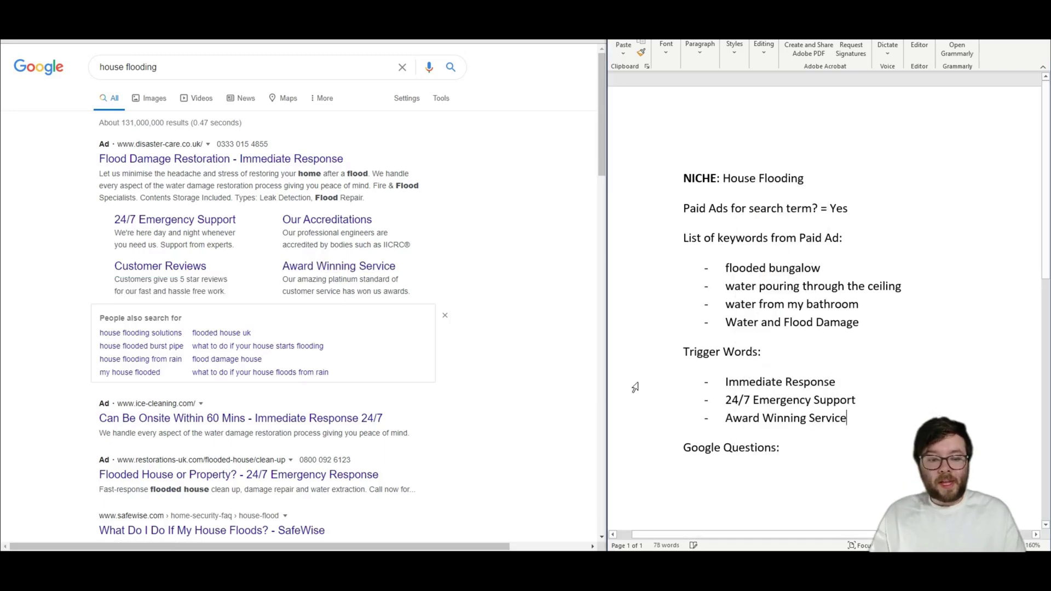
Step: Copy "Immediate Response 24/7" from the ice-cleaning.com ad headline into the Trigger Words list
scroll(332, 384, down, 2)
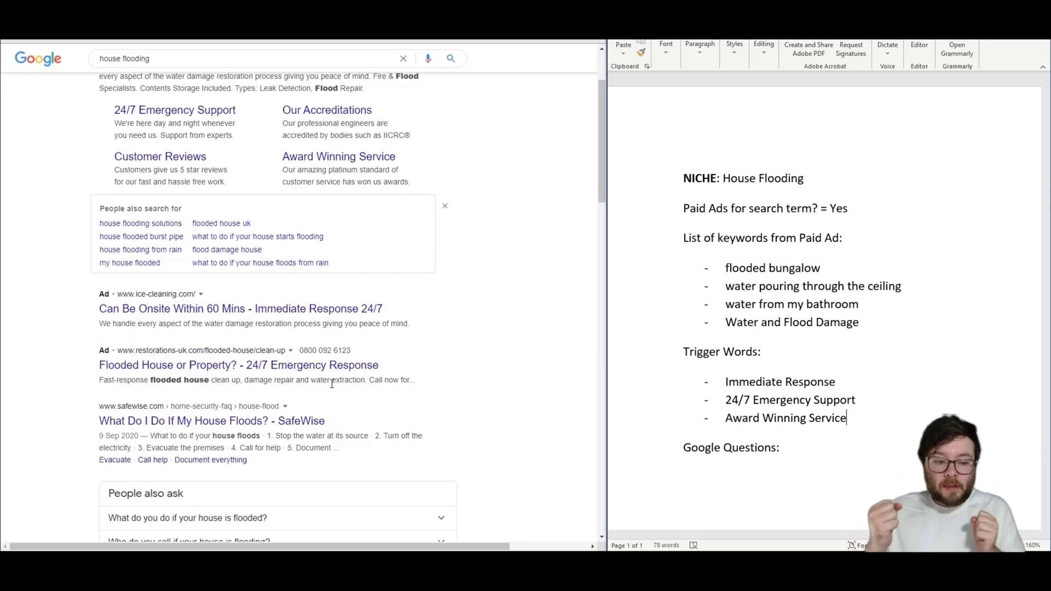
drag(383, 309, 256, 309)
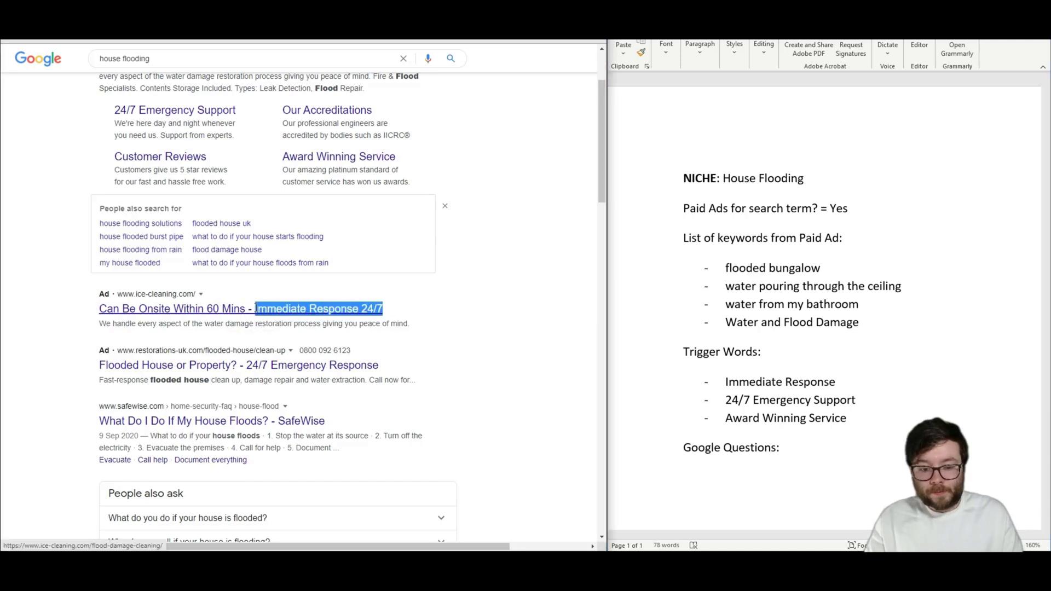
click(427, 319)
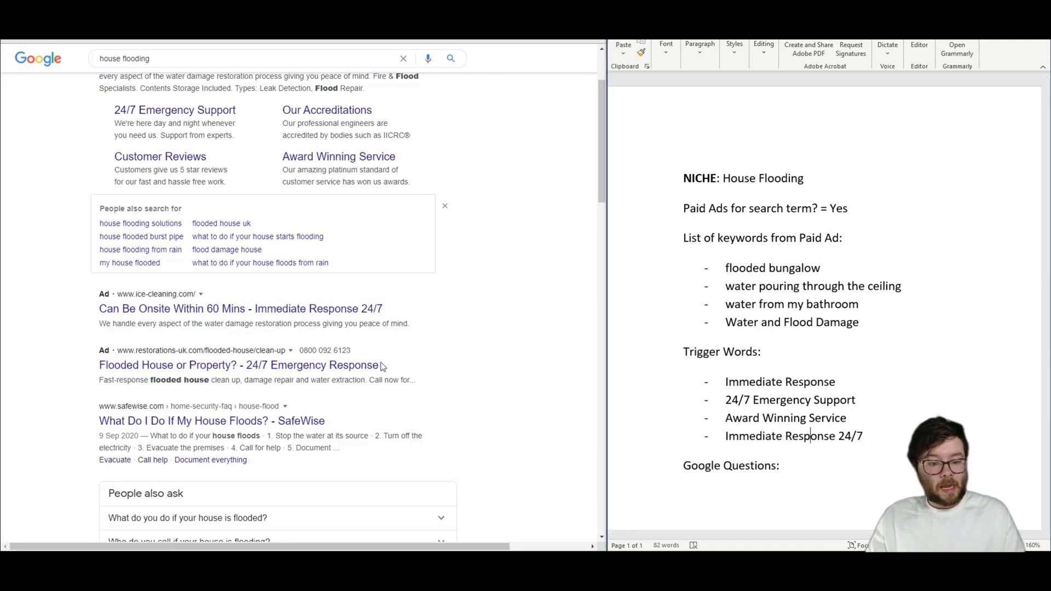
Step: Add "24/7 Emergency Response" from the restorations-uk.com ad headline as another Trigger Words item
drag(382, 366, 531, 337)
click(559, 340)
click(891, 431)
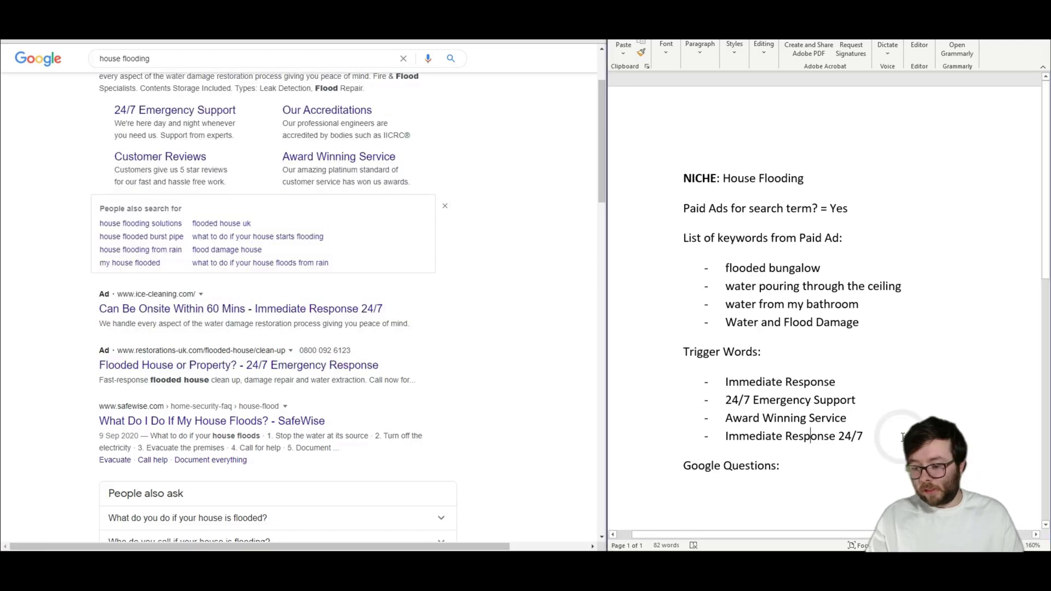
key(Return)
text(24/7 Emergency Response)
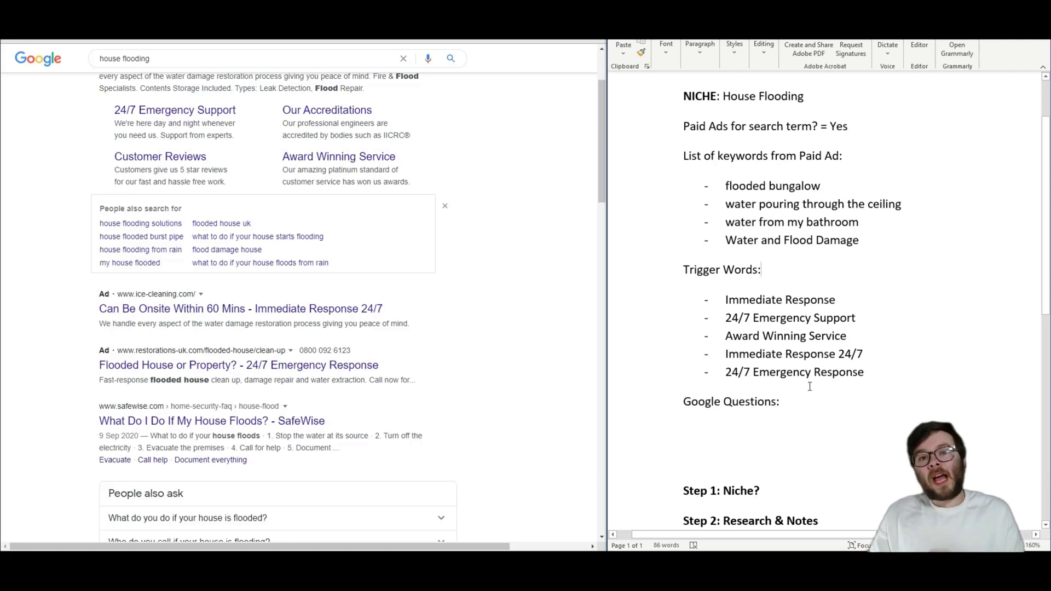
Step: Copy "What do you do if your house is flooded?" from People also ask into a new dashed list under Google Questions
scroll(810, 387, up, 2)
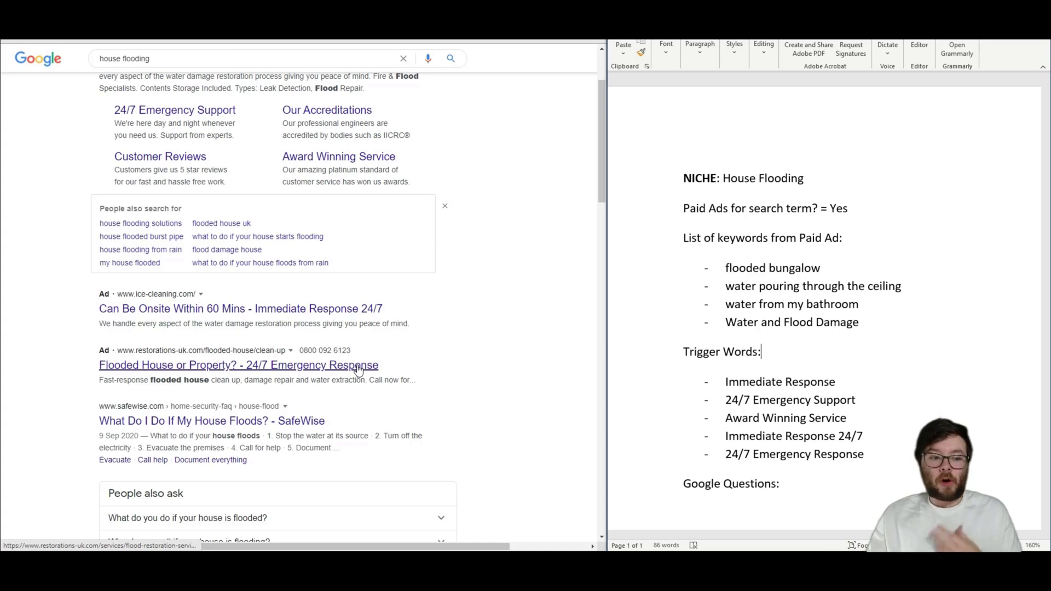
scroll(427, 391, down, 5)
scroll(487, 337, down, 5)
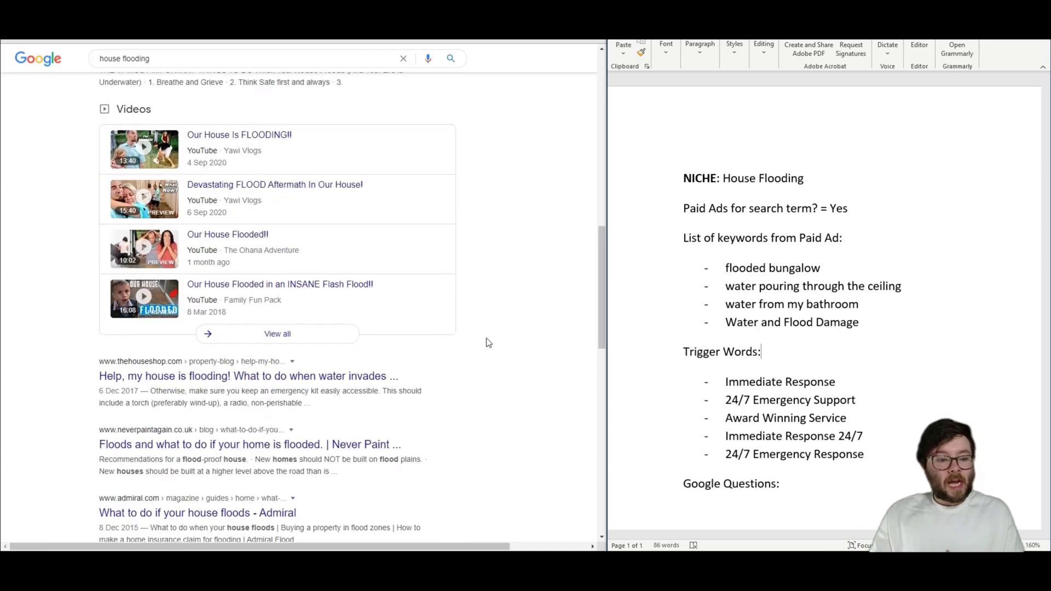
scroll(488, 339, up, 5)
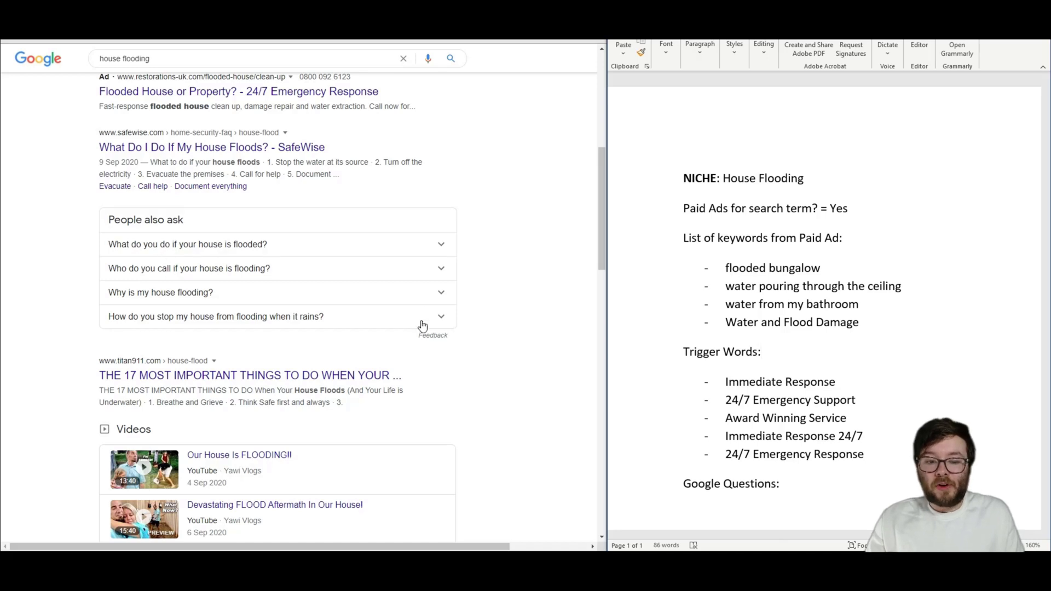
click(397, 244)
click(422, 244)
drag(269, 245, 109, 245)
scroll(937, 383, down, 3)
click(810, 386)
text(-)
right_click(733, 390)
click(792, 220)
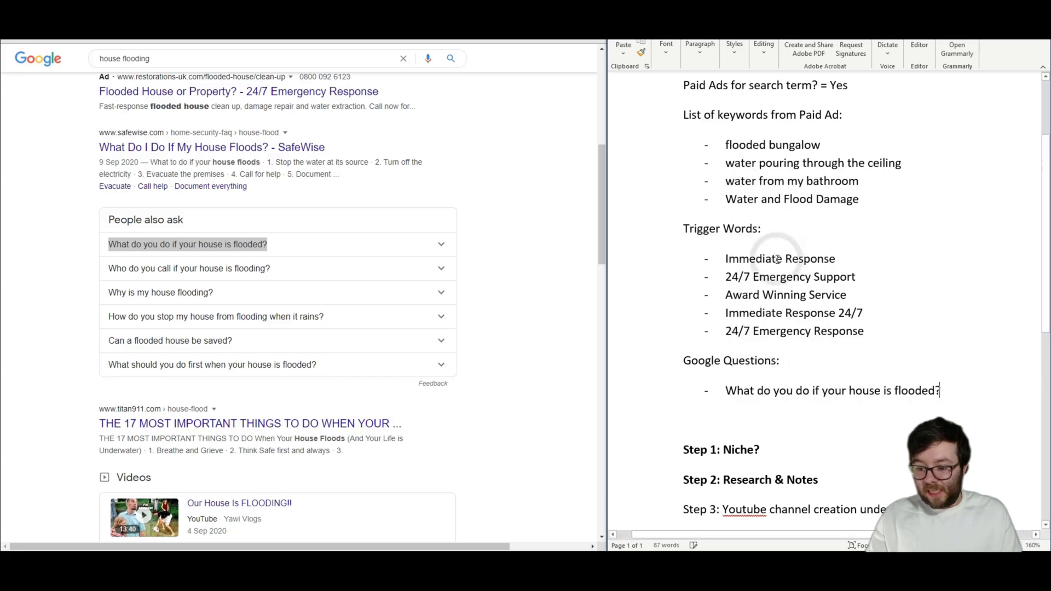
Step: Copy "Who do you call if your house is flooding?" from People also ask and add it to the Google Questions list
drag(272, 269, 92, 272)
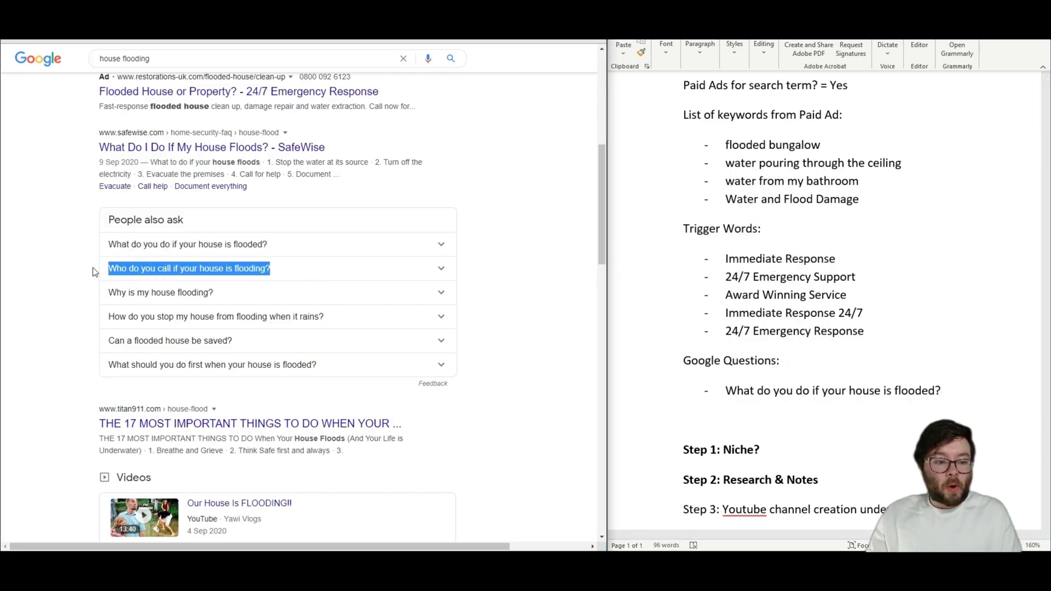
click(957, 390)
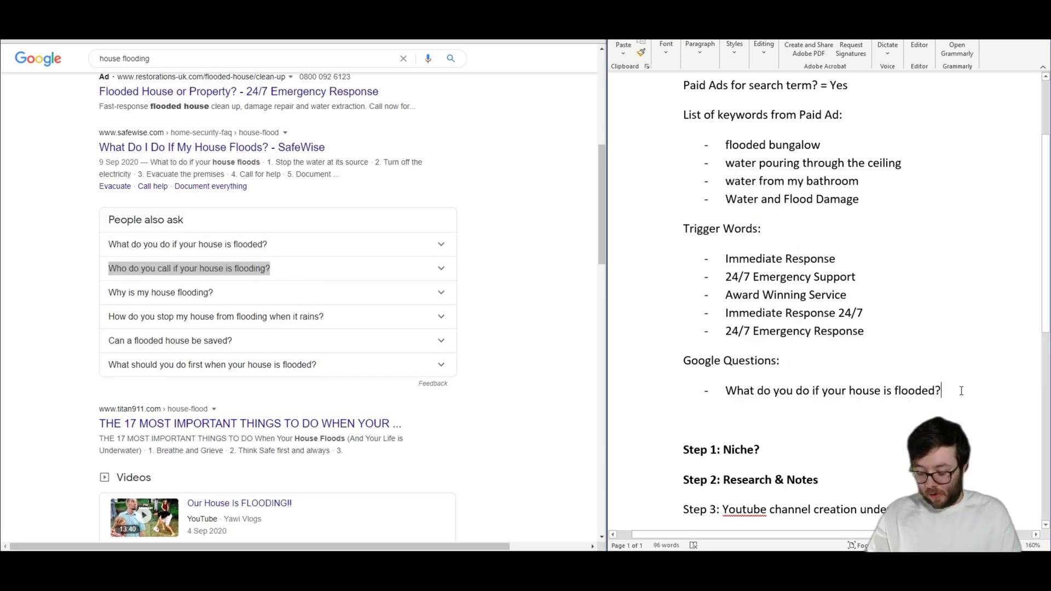
key(Return)
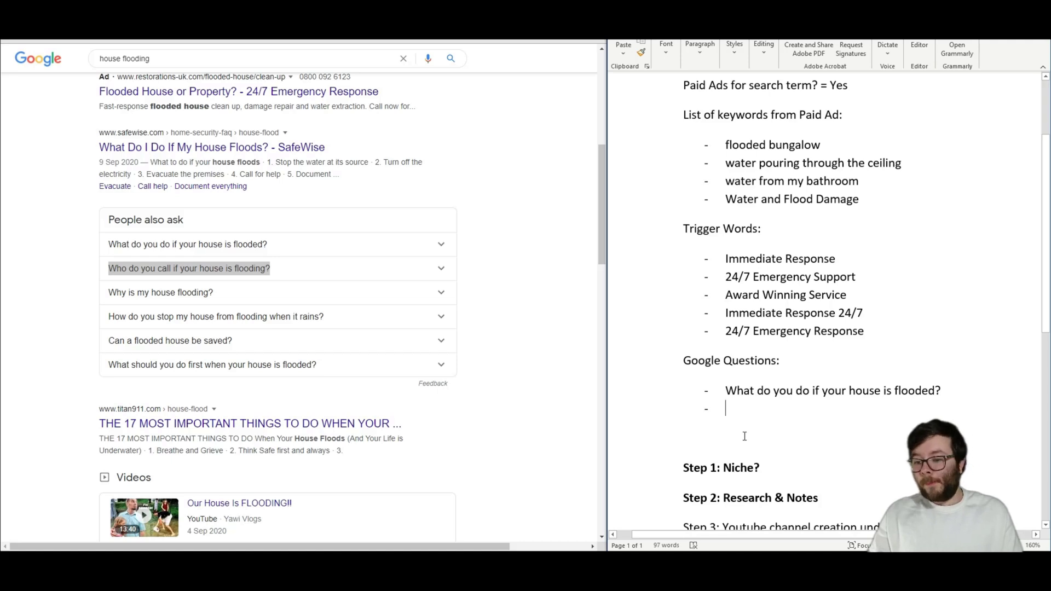
right_click(739, 415)
click(802, 253)
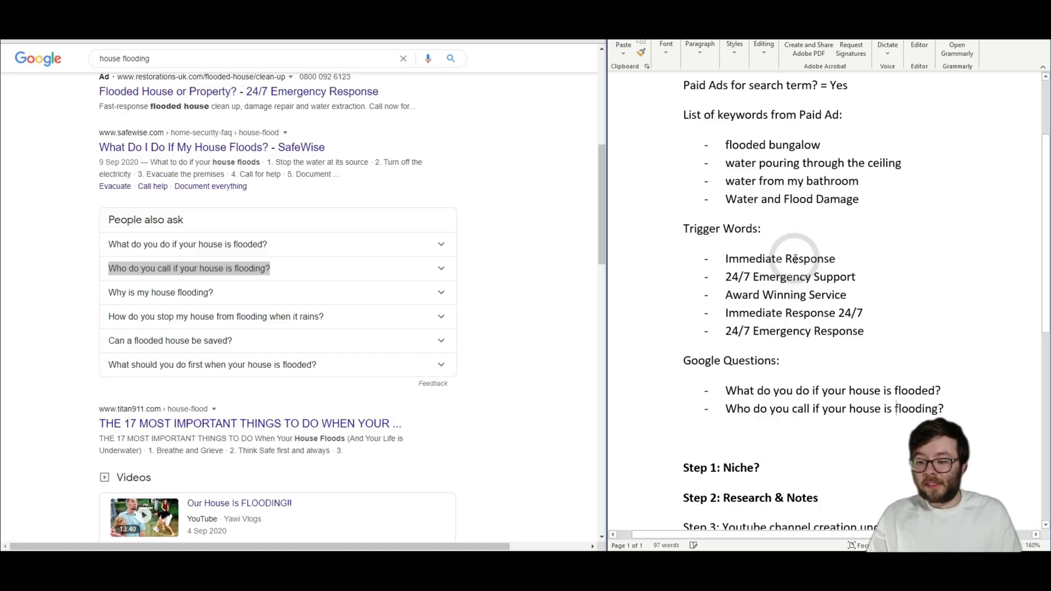
Step: Copy "Why is my house flooding?" from People also ask as the third item under Google Questions
drag(234, 302, 106, 307)
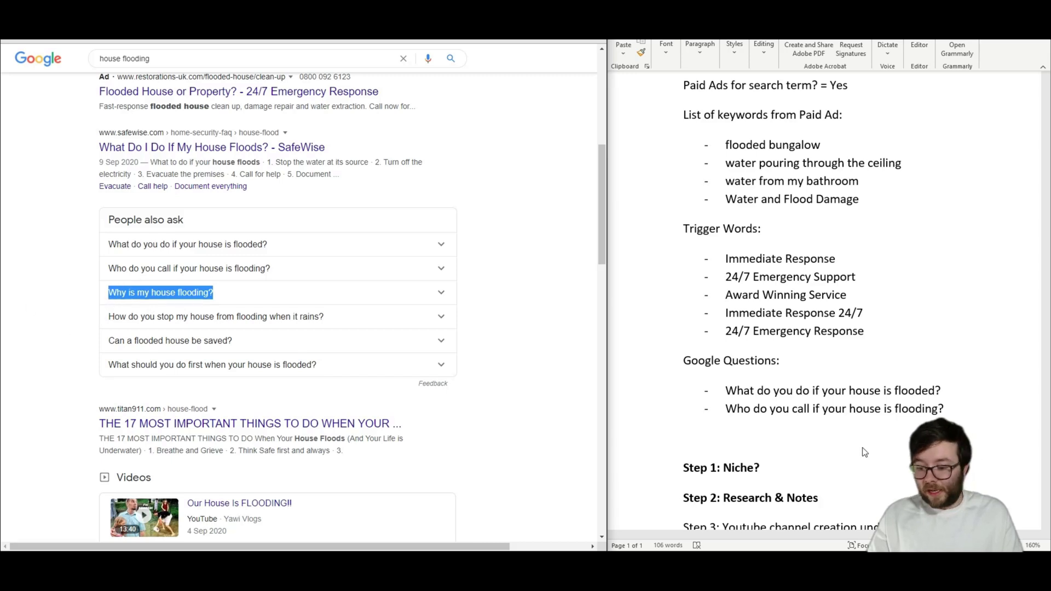
click(955, 405)
key(Return)
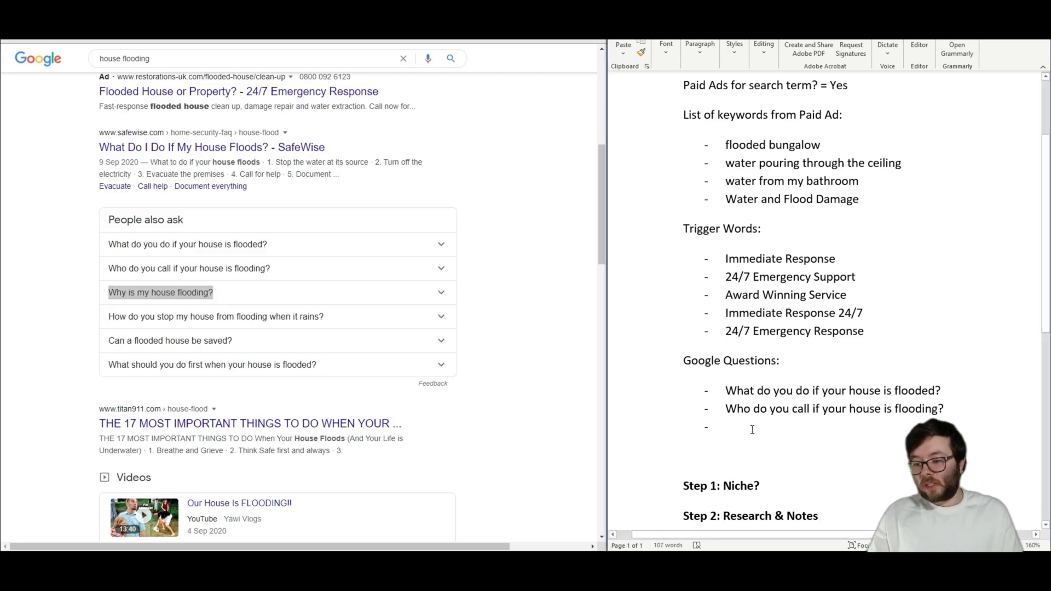
right_click(752, 428)
click(813, 261)
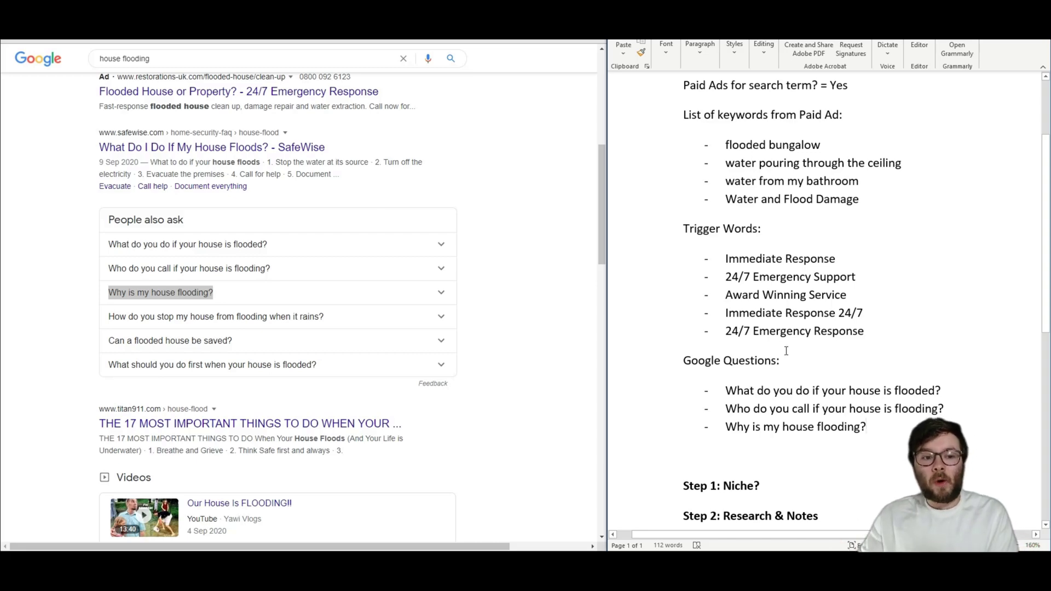
Step: Review the search results, the collected notes and the numbered step outline at the end of the document
scroll(355, 332, up, 4)
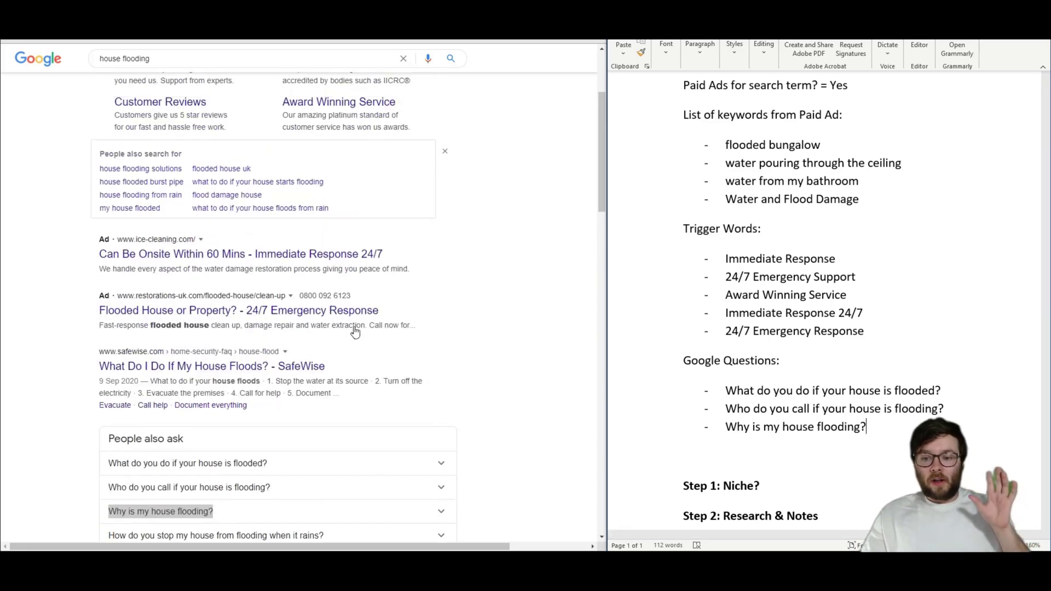
scroll(355, 331, up, 3)
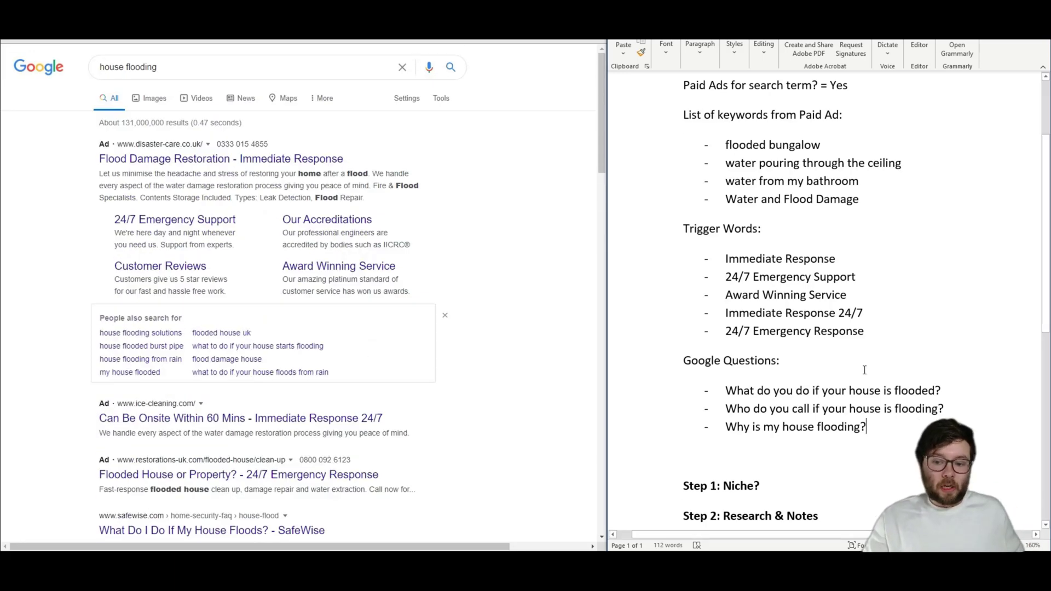
scroll(845, 357, down, 2)
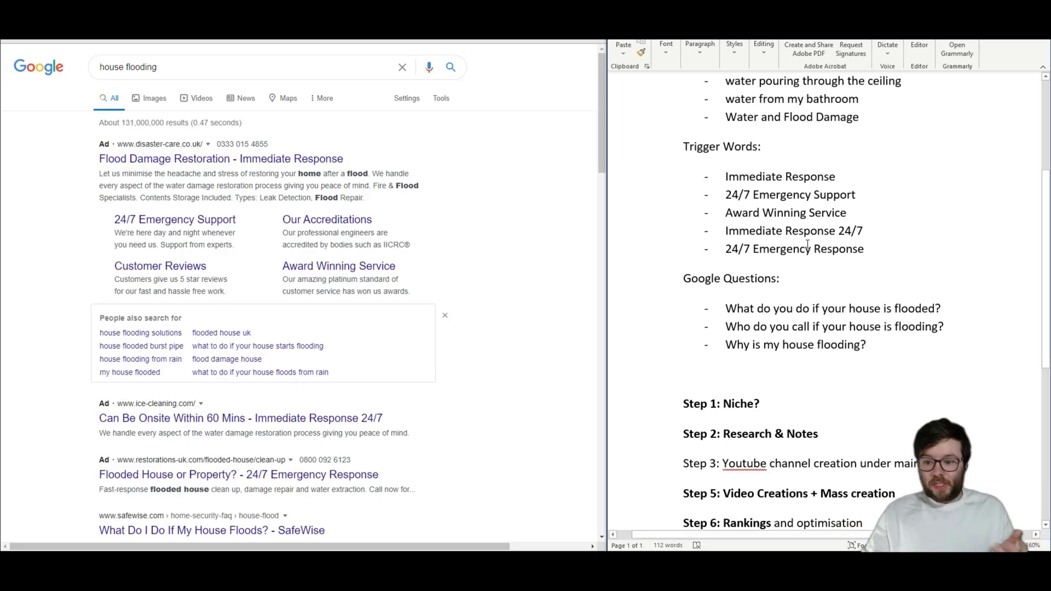
scroll(809, 247, down, 1)
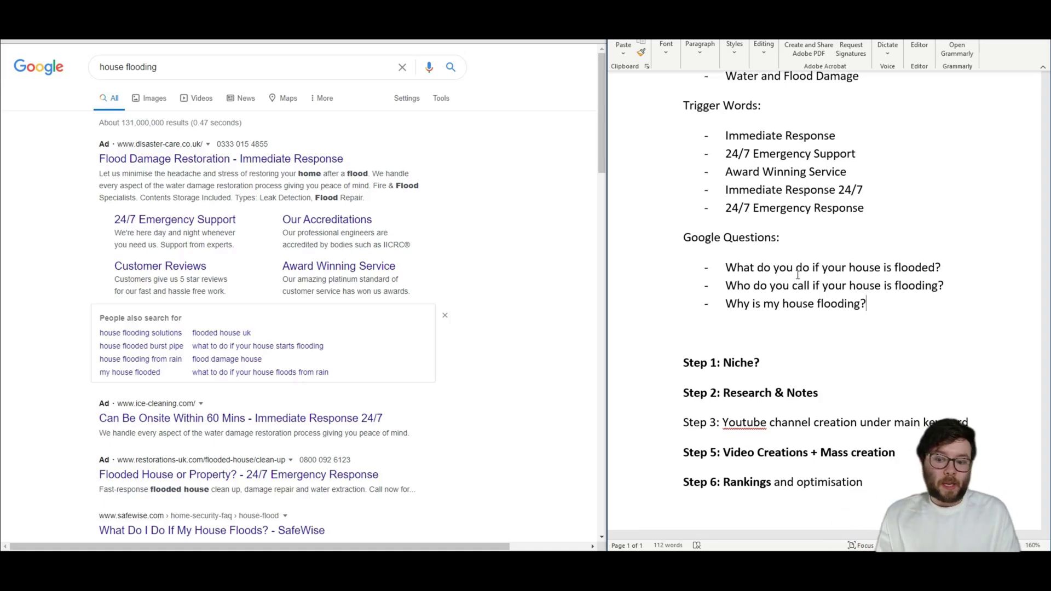
scroll(800, 276, down, 3)
scroll(804, 280, up, 4)
scroll(805, 280, down, 4)
click(845, 267)
drag(845, 266, 784, 271)
click(783, 272)
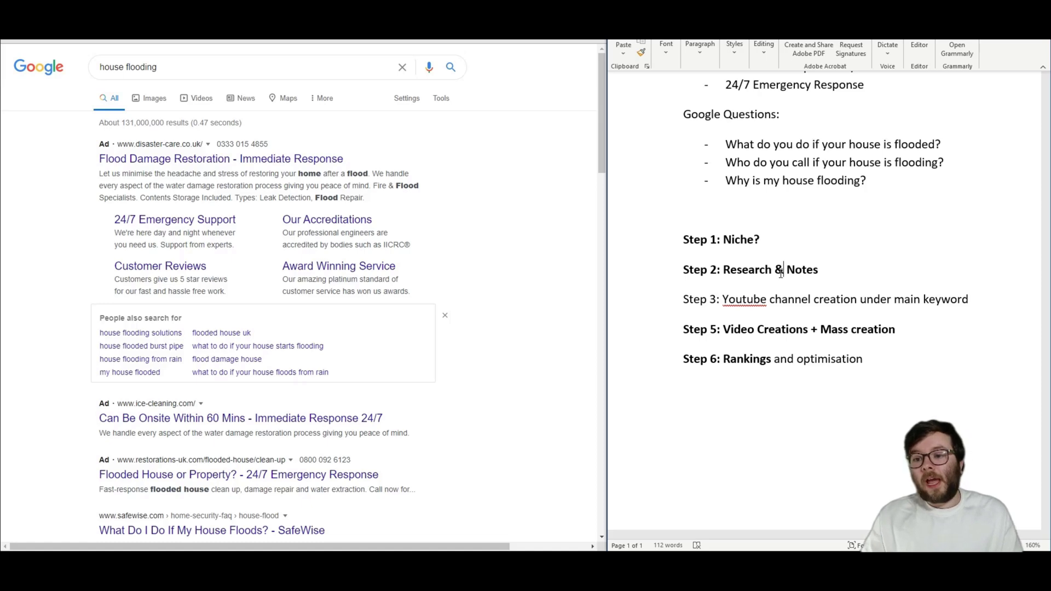
scroll(810, 290, up, 7)
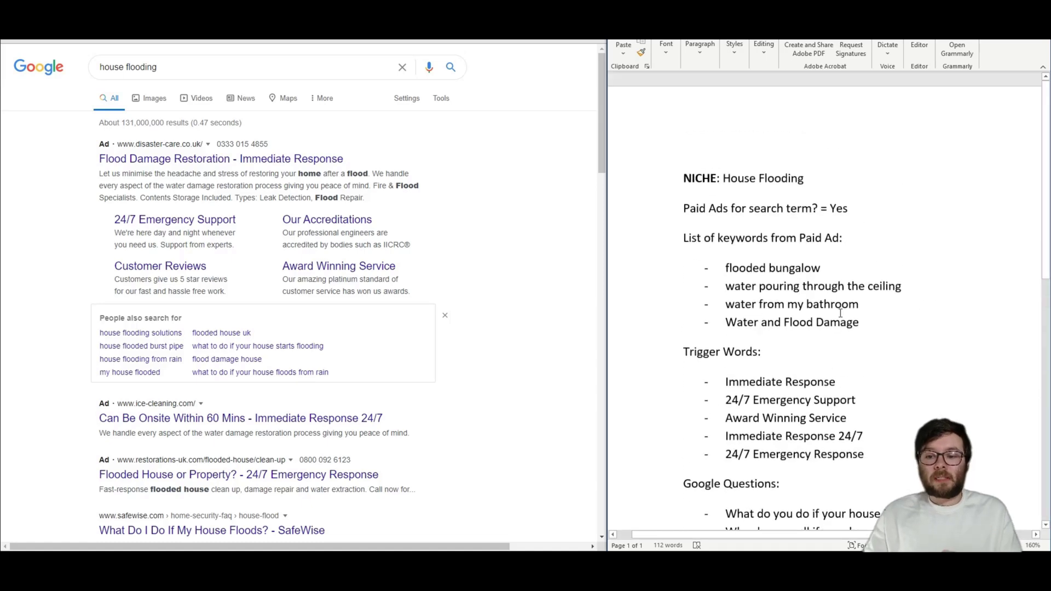